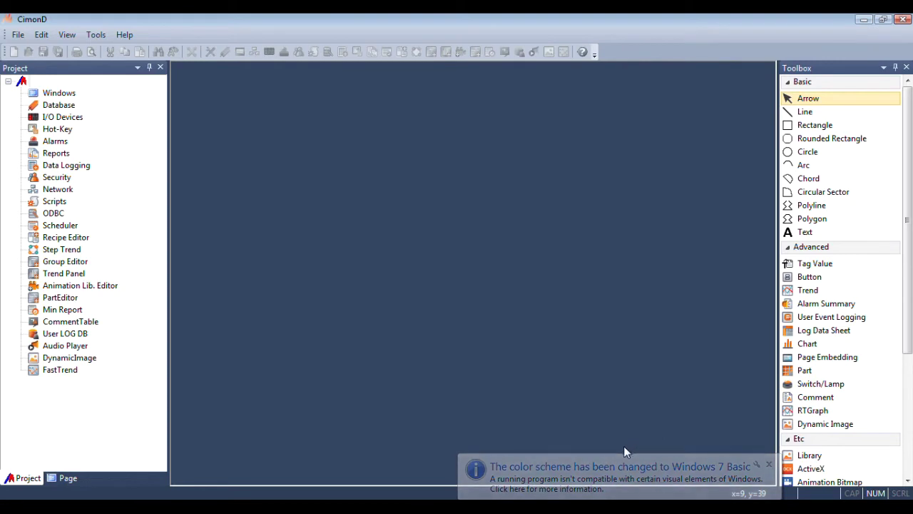
Create a new project named "Scada Tutorial" with the description "Connecting with Siemens PLC" in the default folder
{"action": "left_click", "coordinate": [9, 82]}
{"action": "left_click", "coordinate": [14, 82]}
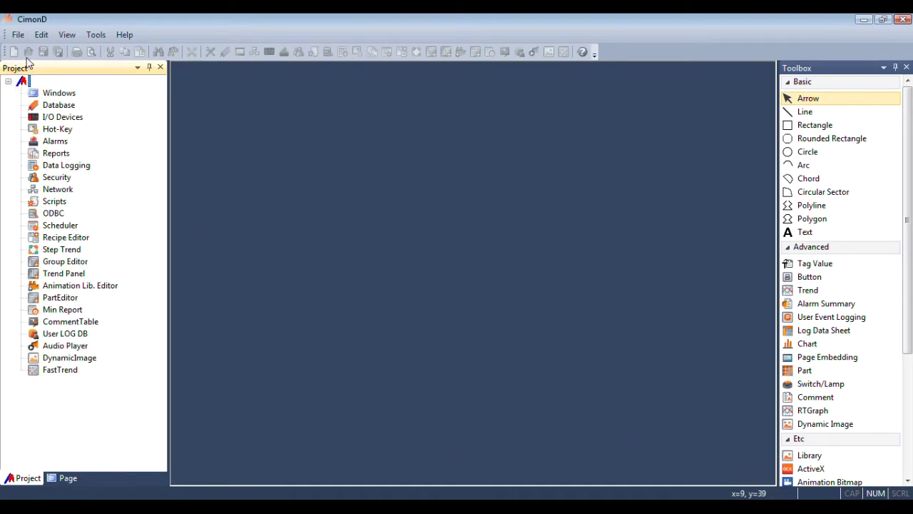
{"action": "left_click", "coordinate": [17, 35]}
{"action": "left_click", "coordinate": [50, 81]}
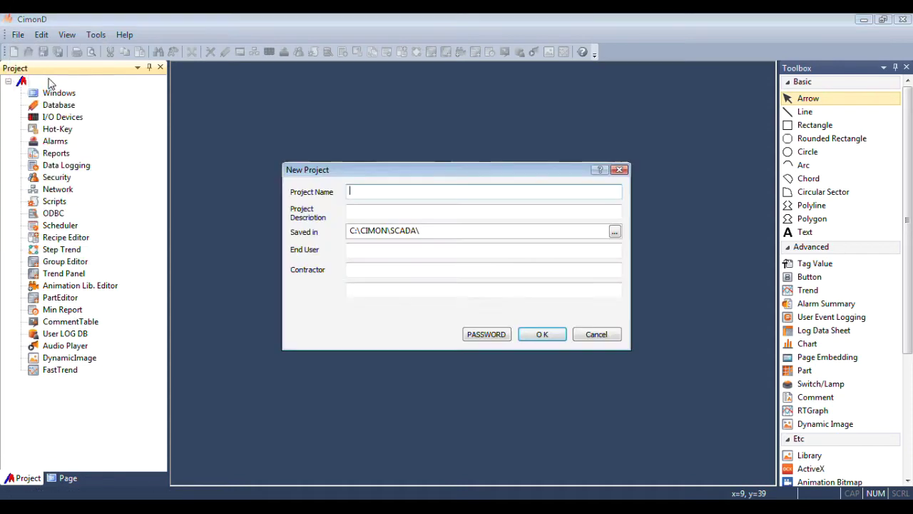
{"action": "type", "text": "Sc"}
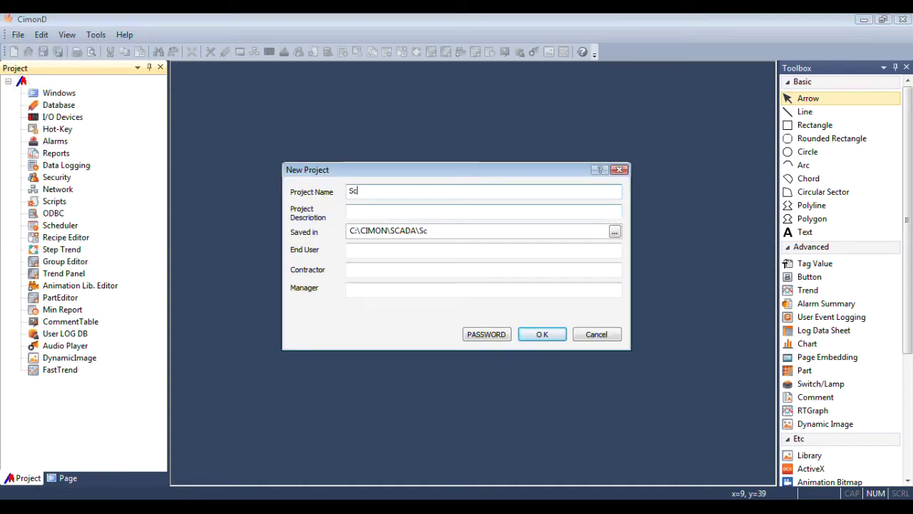
{"action": "type", "text": "ada Tutorial"}
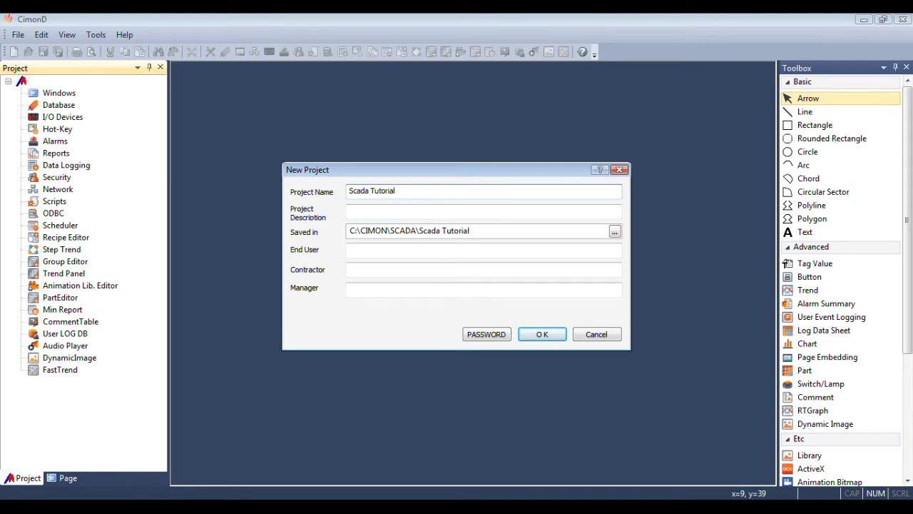
{"action": "left_click", "coordinate": [393, 212]}
{"action": "type", "text": "Connecting with Siemens PLC"}
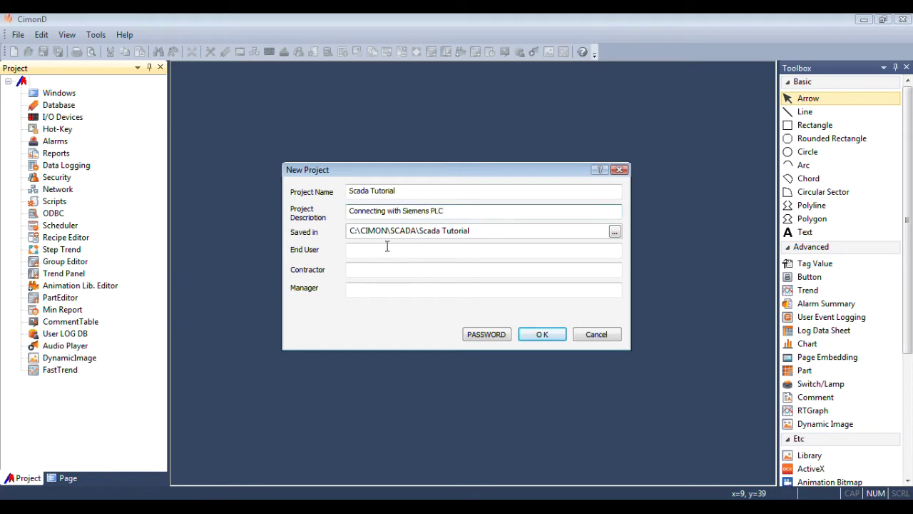
{"action": "left_click", "coordinate": [388, 246]}
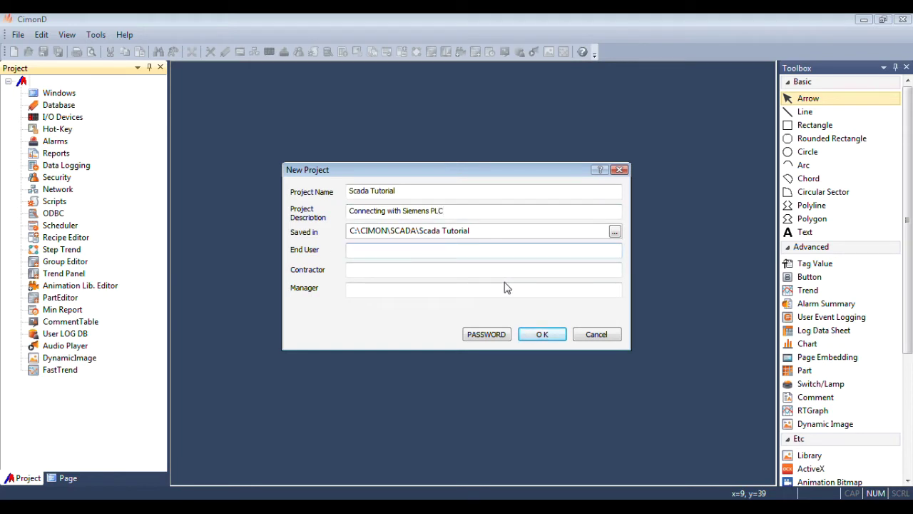
{"action": "left_click", "coordinate": [540, 339]}
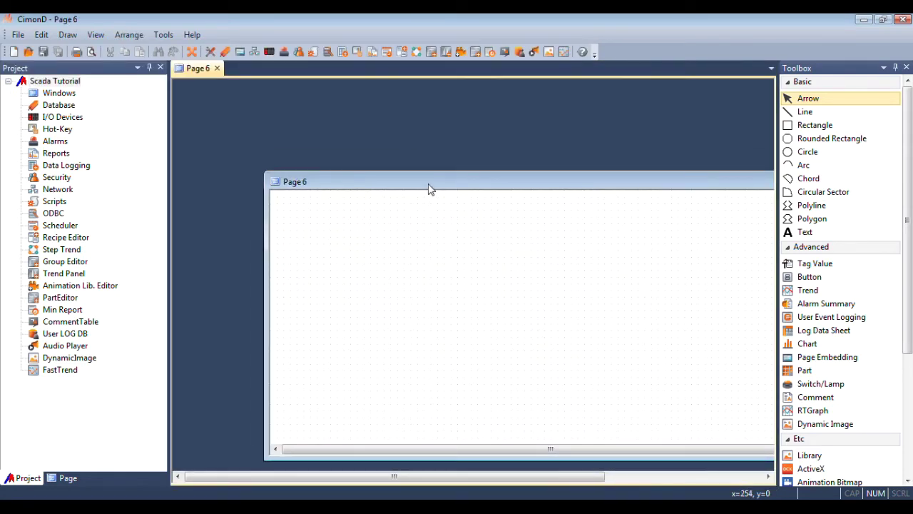
Save the new page as "Main" in the project folder and move its window into the corner of the workspace
{"action": "left_click_drag", "start_coordinate": [428, 187], "coordinate": [347, 105]}
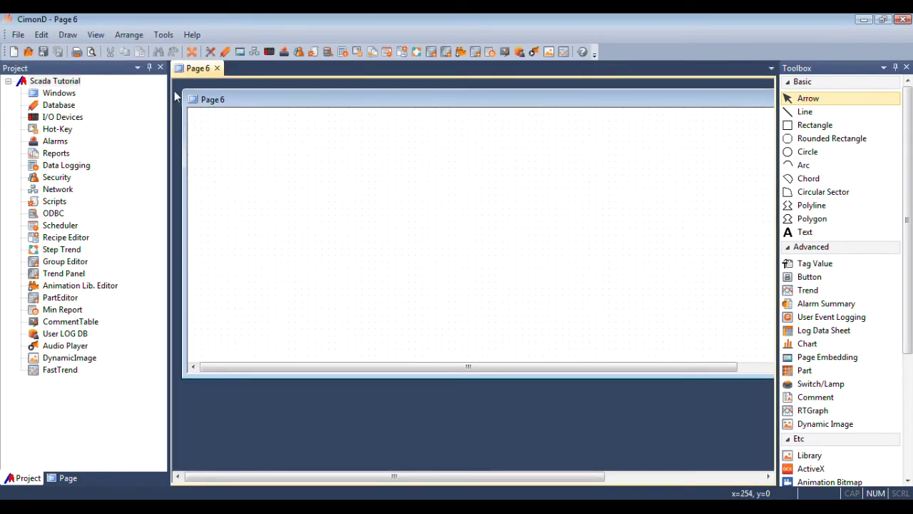
{"action": "left_click", "coordinate": [43, 51]}
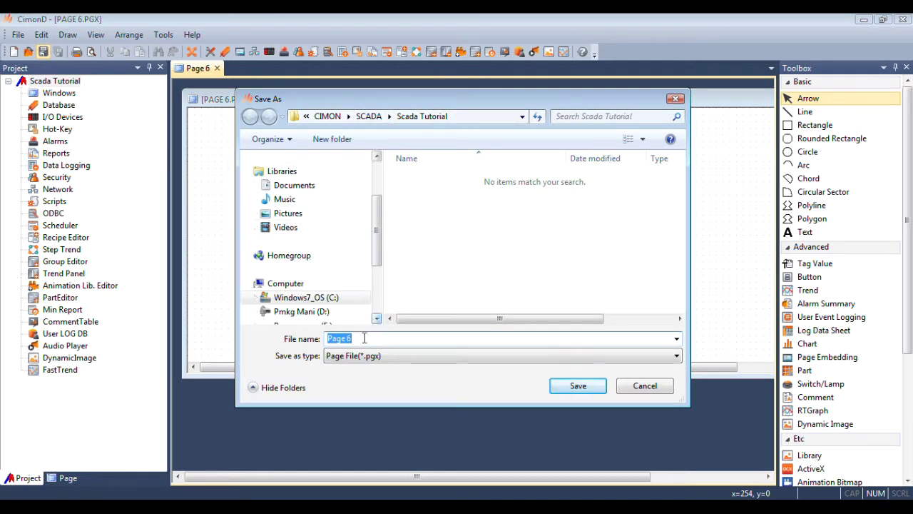
{"action": "type", "text": "Main"}
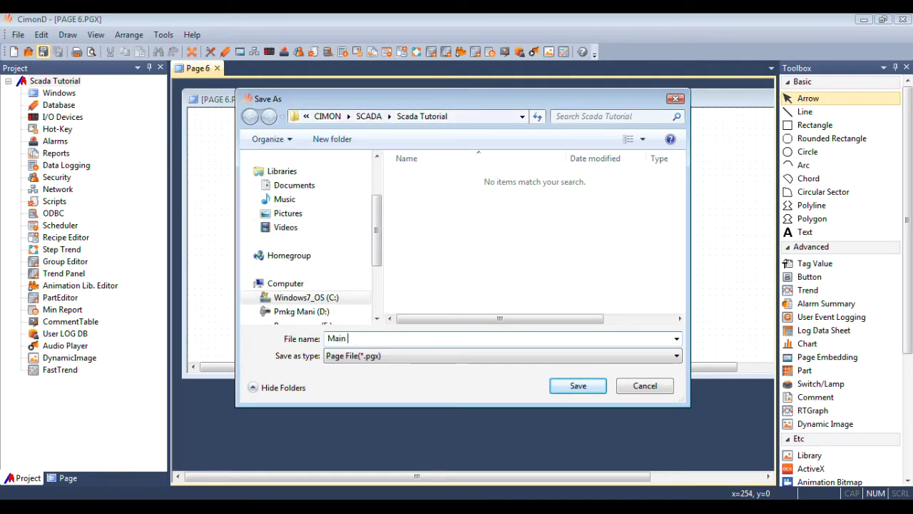
{"action": "key", "text": "Return"}
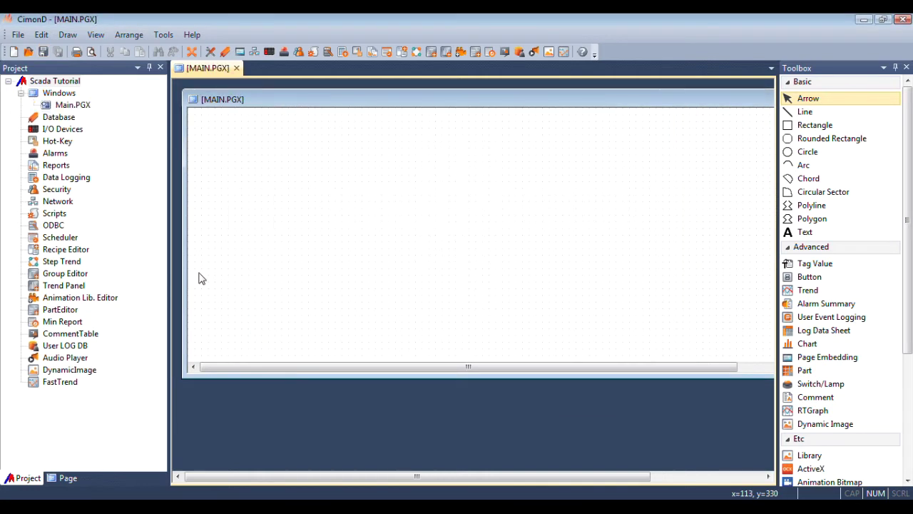
{"action": "left_click", "coordinate": [64, 106]}
{"action": "left_click_drag", "start_coordinate": [247, 99], "coordinate": [242, 92]}
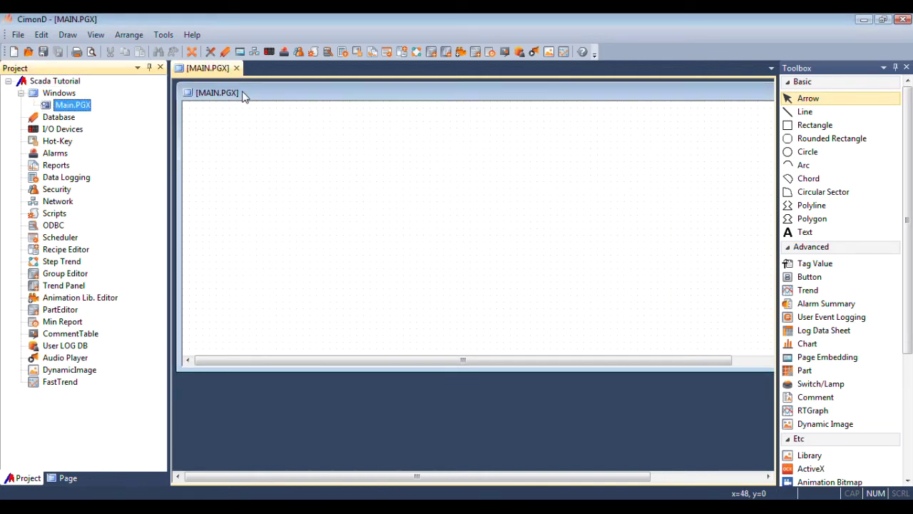
{"action": "left_click", "coordinate": [60, 120]}
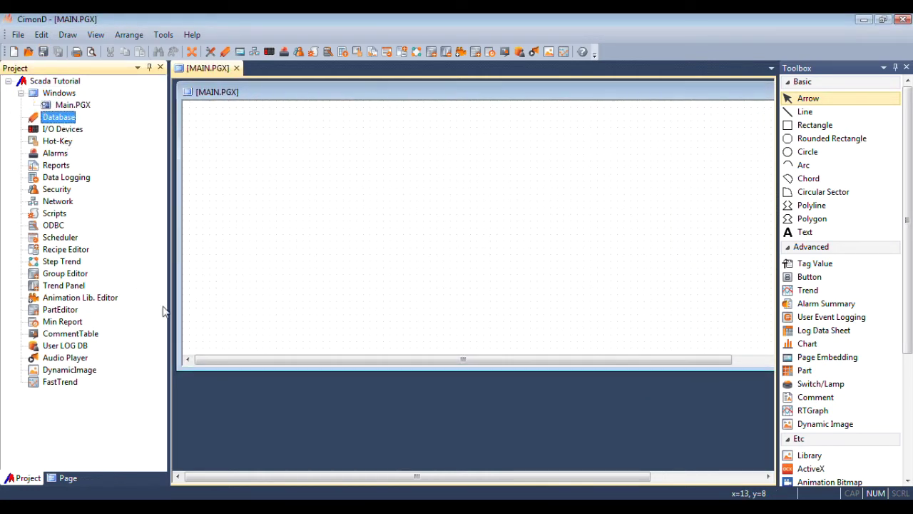
Write "Step 1: Connecting the Siemens PLC" on a sticky note over the page, enlarge the note and colour it pink
{"action": "left_click_drag", "start_coordinate": [760, 95], "coordinate": [358, 179]}
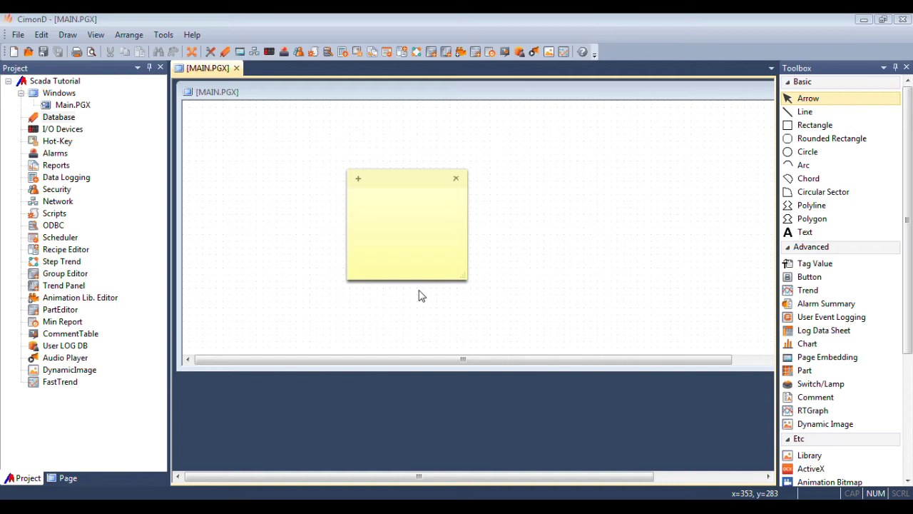
{"action": "type", "text": "Step 1:"}
{"action": "left_click_drag", "start_coordinate": [465, 277], "coordinate": [658, 342]}
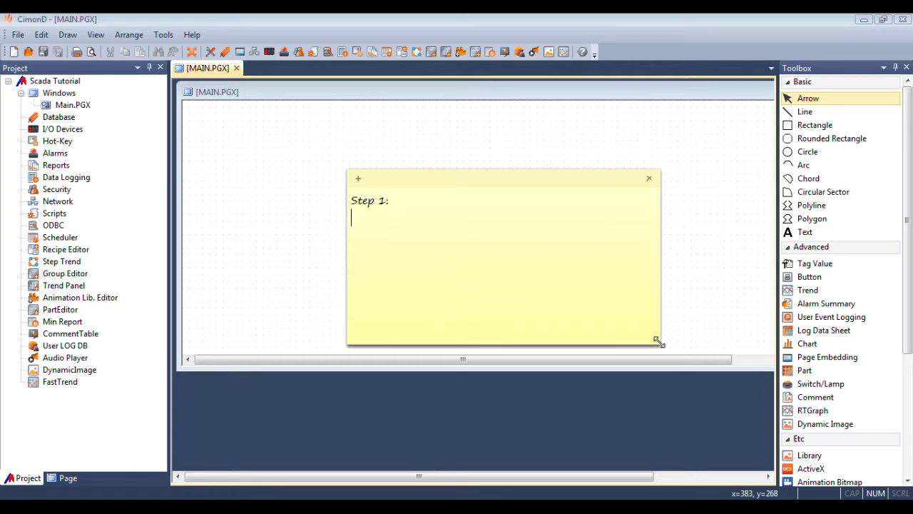
{"action": "type", "text": "Connecting the "}
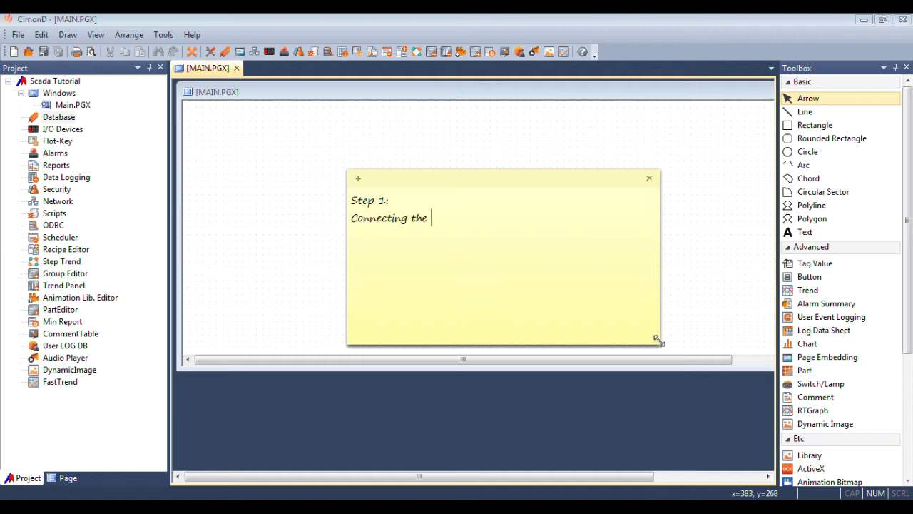
{"action": "type", "text": "Siemens PLC"}
{"action": "right_click", "coordinate": [546, 222]}
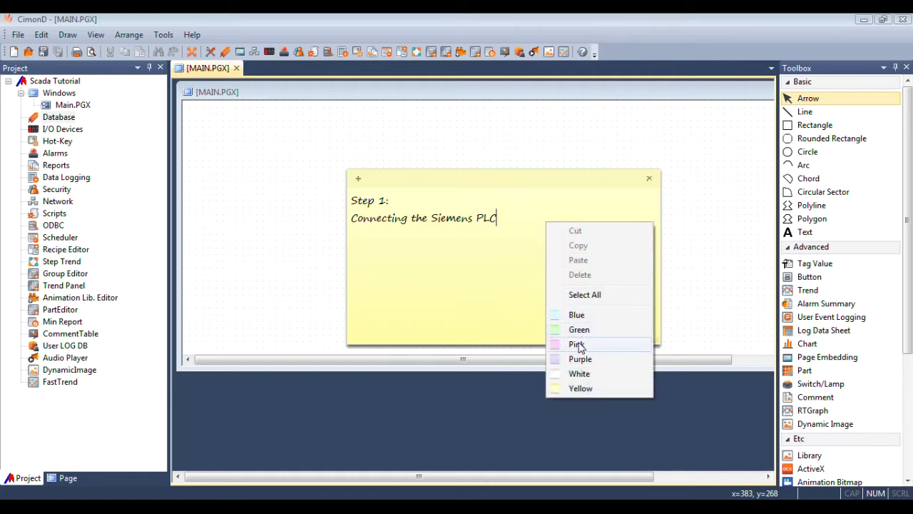
{"action": "left_click", "coordinate": [578, 346]}
{"action": "left_click", "coordinate": [299, 230]}
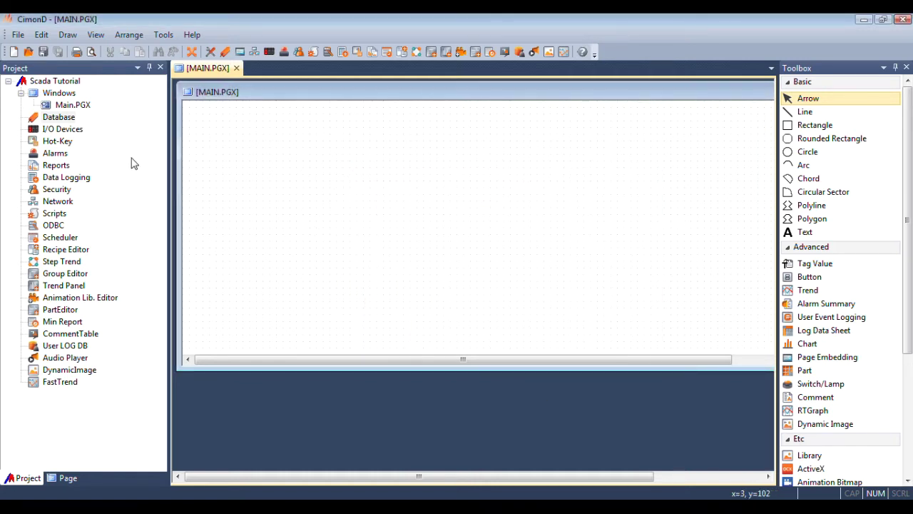
Start a new I/O device named PLC1 and choose the SIEMENS S7 Series Ethernet (Loader) driver
{"action": "left_click", "coordinate": [65, 132]}
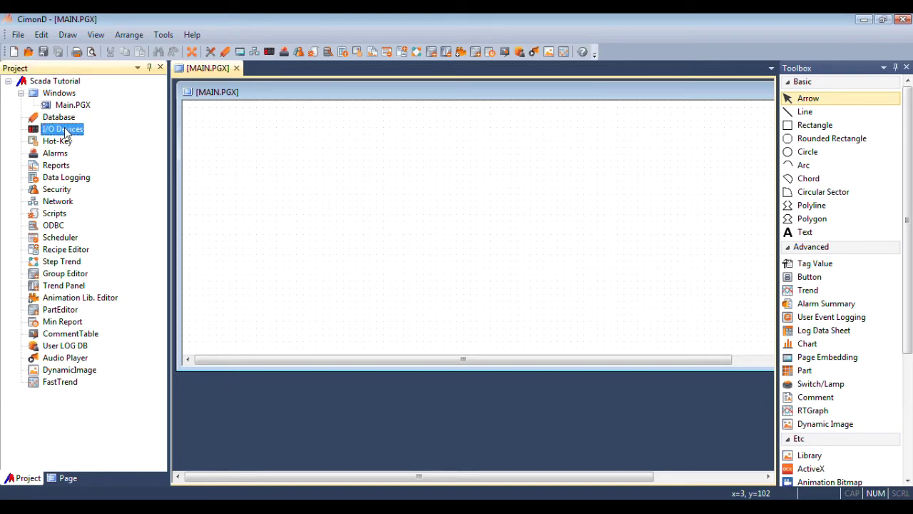
{"action": "double_click", "coordinate": [64, 132]}
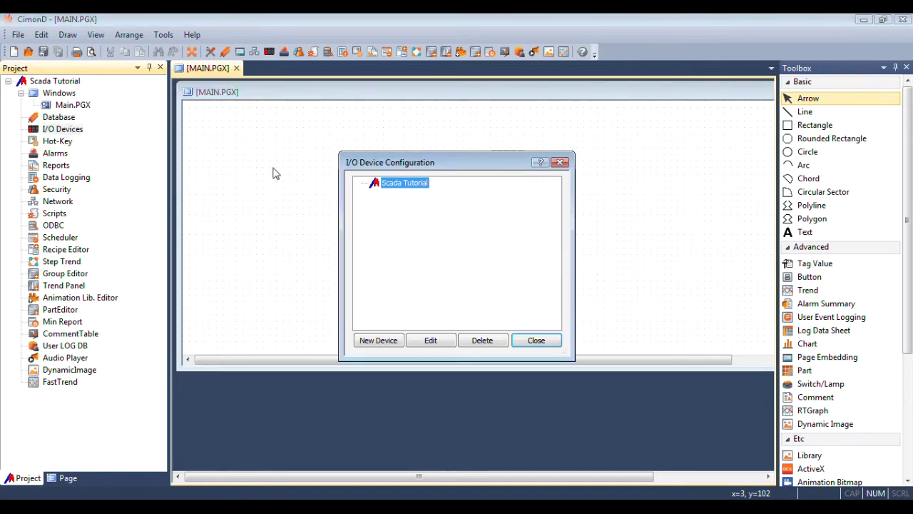
{"action": "left_click", "coordinate": [378, 340]}
{"action": "left_click_drag", "start_coordinate": [594, 187], "coordinate": [598, 328]}
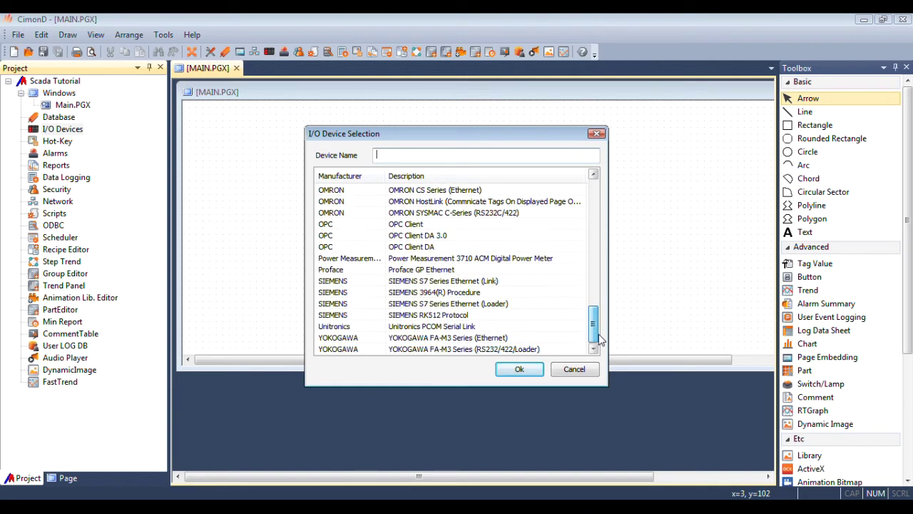
{"action": "left_click", "coordinate": [460, 304]}
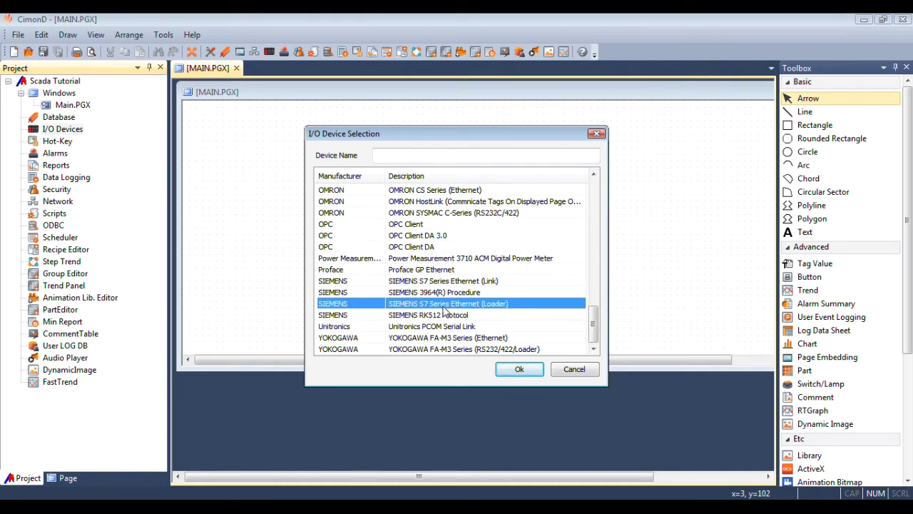
{"action": "left_click", "coordinate": [429, 153]}
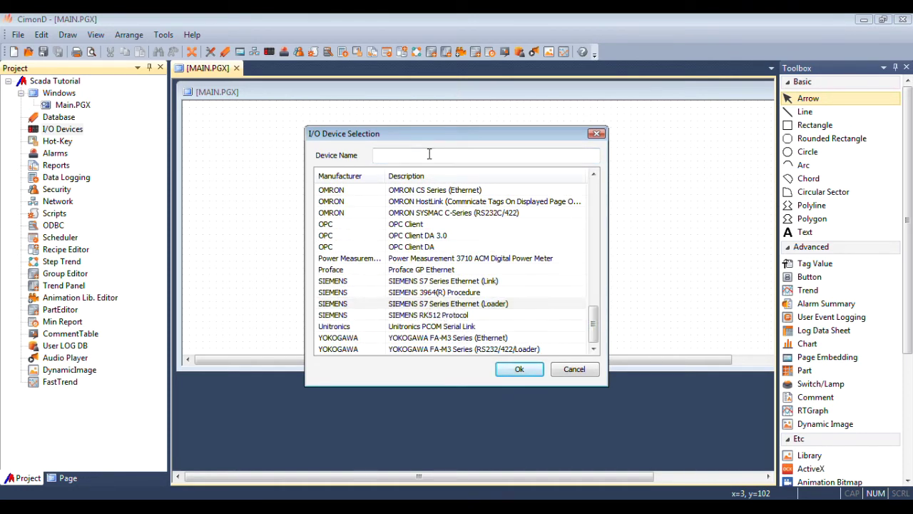
{"action": "type", "text": "PLC1"}
{"action": "left_click", "coordinate": [476, 307]}
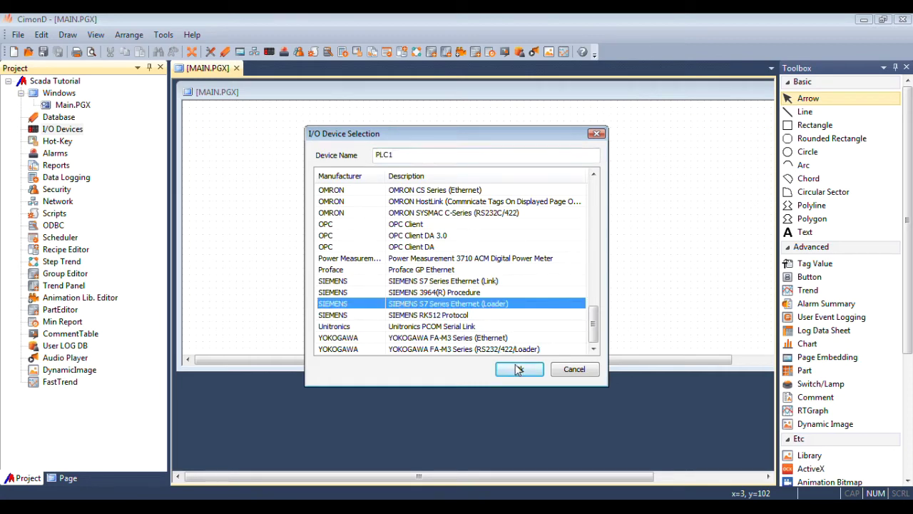
Add the line "S7 series Ethernet (Loader) No need any configuration in plc side" to the sticky note beside the device selection dialog
{"action": "left_click_drag", "start_coordinate": [447, 137], "coordinate": [261, 116]}
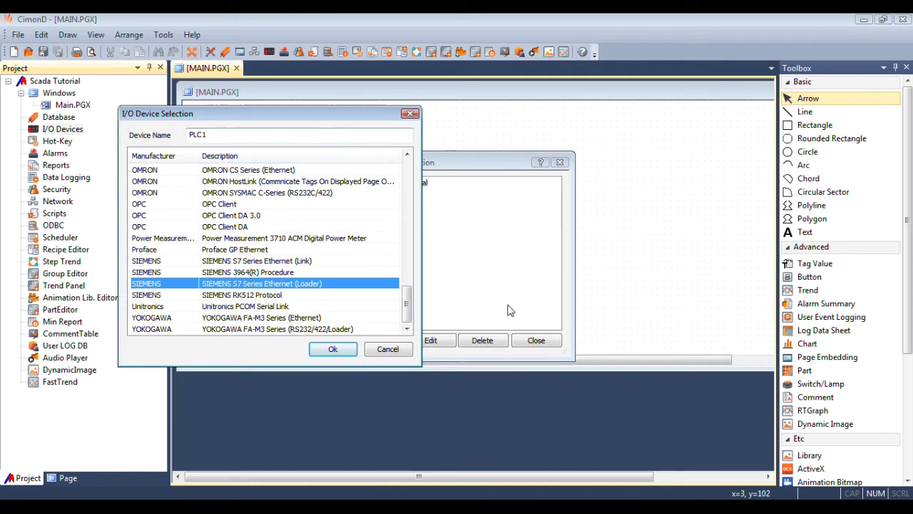
{"action": "left_click_drag", "start_coordinate": [459, 184], "coordinate": [532, 183]}
{"action": "key", "text": "Return"}
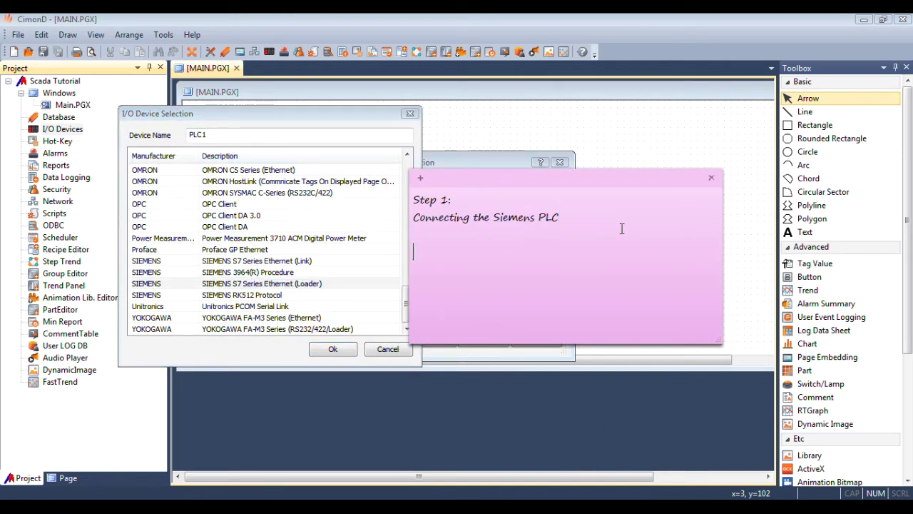
{"action": "type", "text": "S7 series Ethe"}
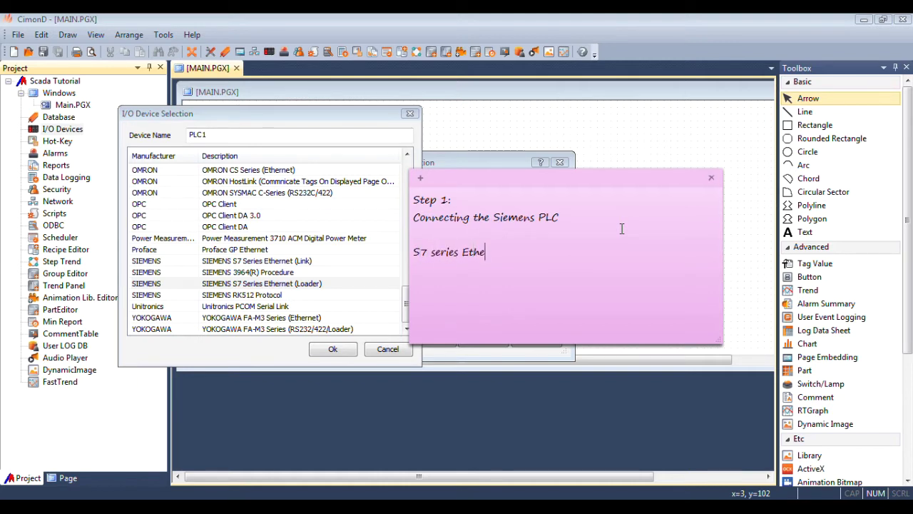
{"action": "type", "text": "rnet (Loader) No nedd"}
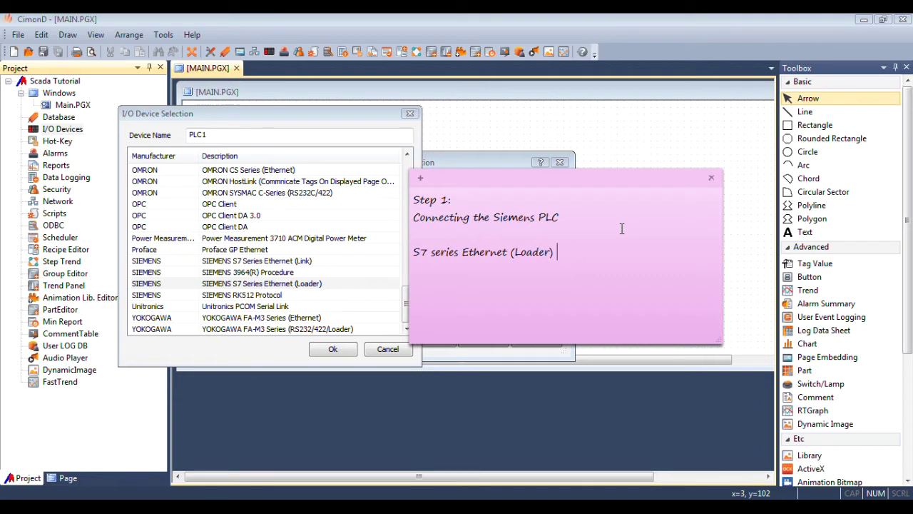
{"action": "key", "text": "BackSpace"}
{"action": "key", "text": "BackSpace"}
{"action": "type", "text": "ed any configuration in pLC"}
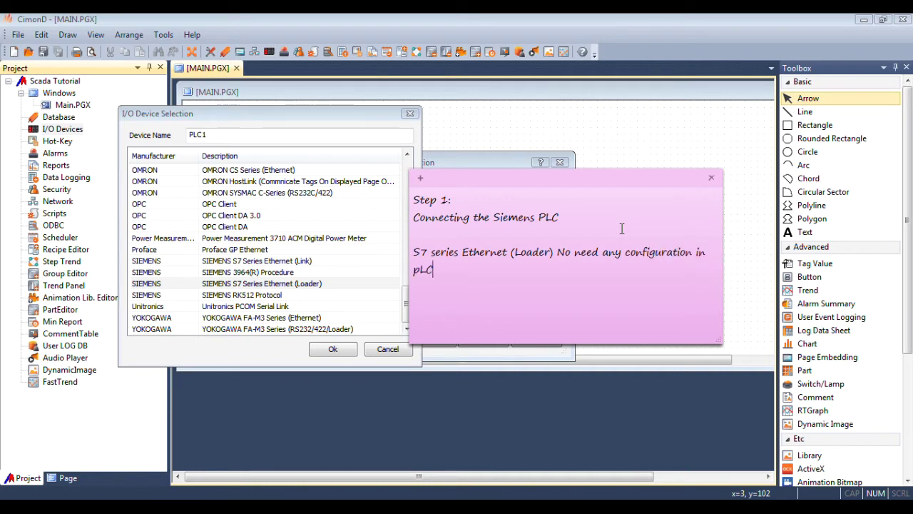
{"action": "key", "text": "BackSpace"}
{"action": "key", "text": "BackSpace"}
{"action": "type", "text": "plc side"}
Confirm the SIEMENS S7 Series Ethernet (Loader) device and start adding a station to PLC1
{"action": "left_click", "coordinate": [303, 286]}
{"action": "left_click", "coordinate": [330, 349]}
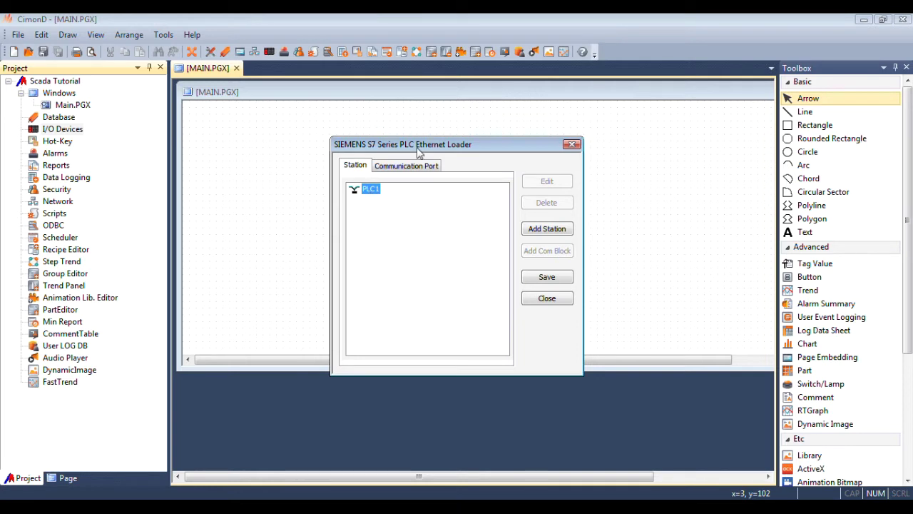
{"action": "left_click_drag", "start_coordinate": [433, 150], "coordinate": [289, 135]}
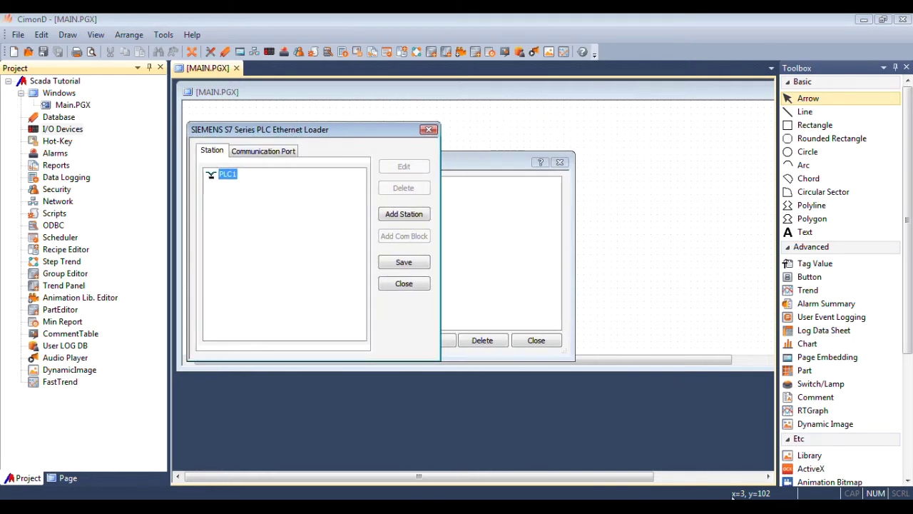
{"action": "left_click_drag", "start_coordinate": [534, 189], "coordinate": [593, 165]}
{"action": "left_click", "coordinate": [227, 176]}
{"action": "left_click", "coordinate": [402, 215]}
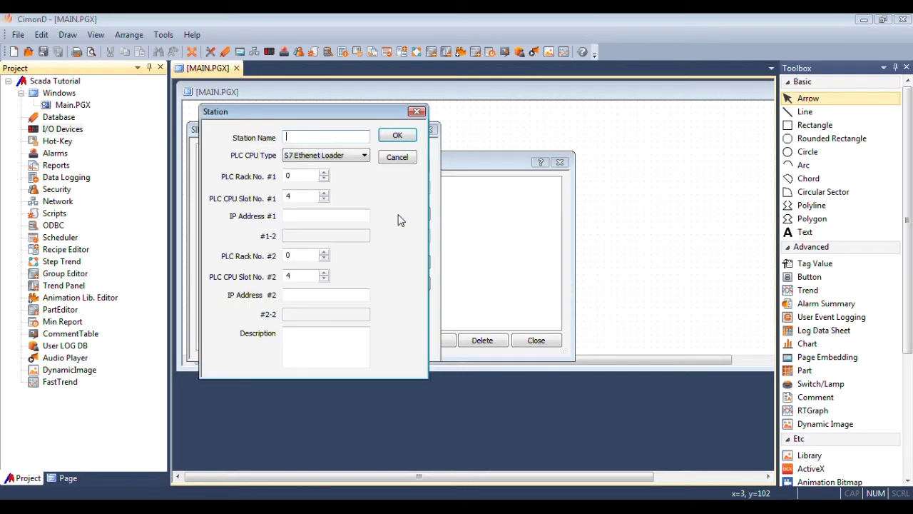
Add the lines "Add station" and "Adding the PLC address" to the sticky note
{"action": "key", "text": "Return"}
{"action": "key", "text": "Return"}
{"action": "type", "text": "Ad"}
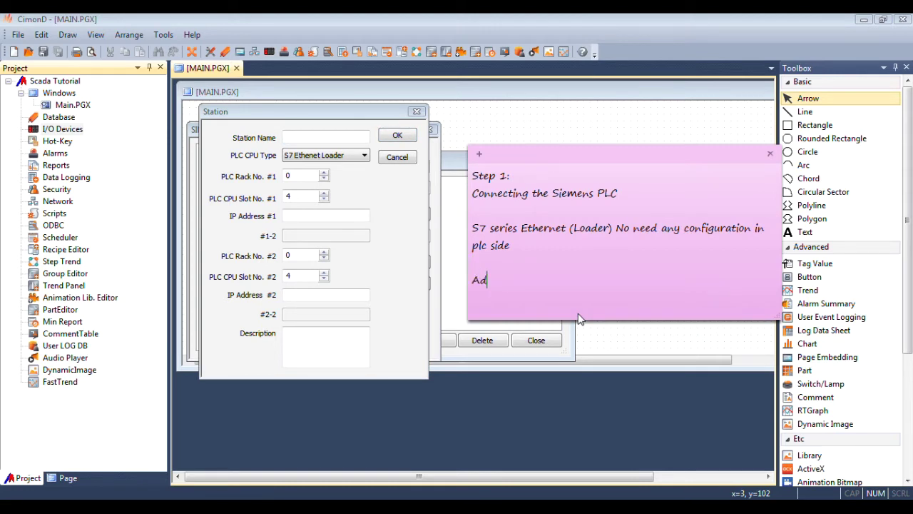
{"action": "type", "text": "d sa"}
{"action": "type", "text": "tation"}
{"action": "key", "text": "Return"}
{"action": "type", "text": "Adding the P"}
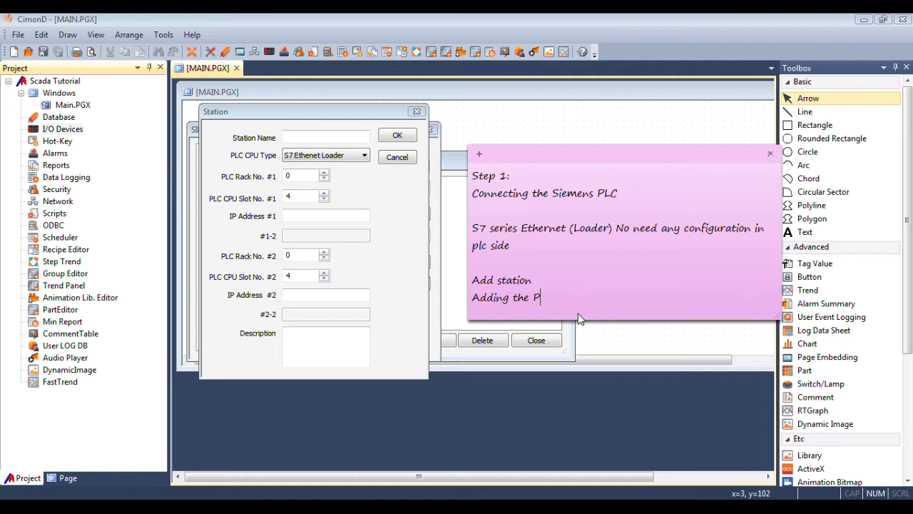
{"action": "type", "text": "LC address"}
{"action": "key", "text": "Return"}
{"action": "key", "text": "Return"}
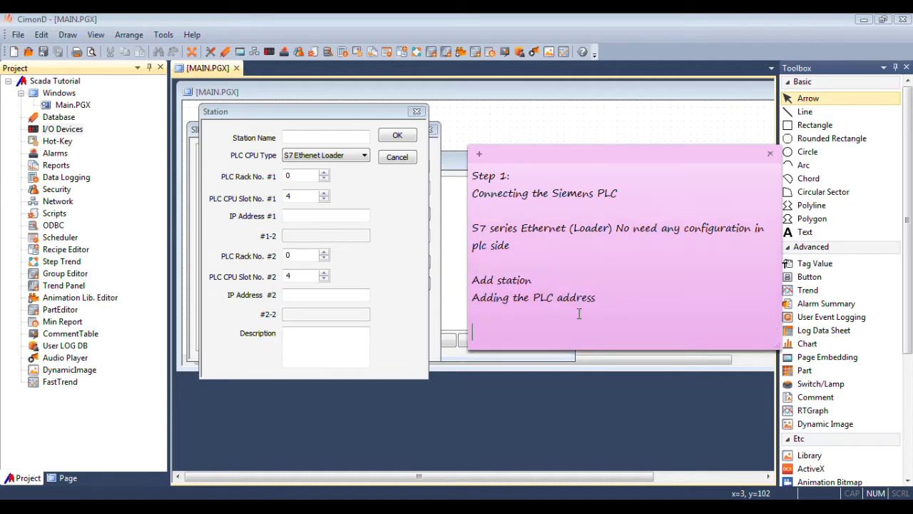
Define station 0 with CPU type S7 Ethenet Loader3, CPU slot 2 and IP address 192.168.255.128
{"action": "left_click", "coordinate": [307, 135]}
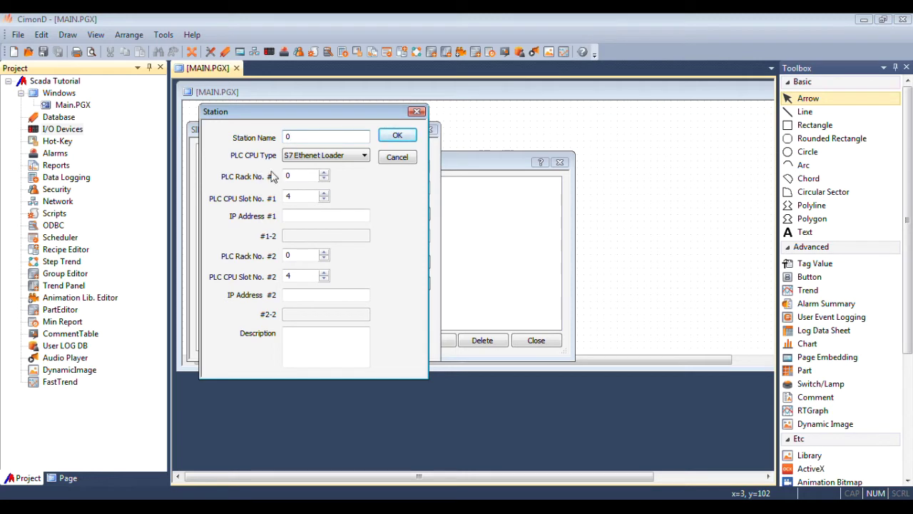
{"action": "left_click", "coordinate": [325, 157]}
{"action": "left_click", "coordinate": [347, 186]}
{"action": "double_click", "coordinate": [306, 196]}
{"action": "type", "text": "2"}
{"action": "left_click", "coordinate": [322, 214]}
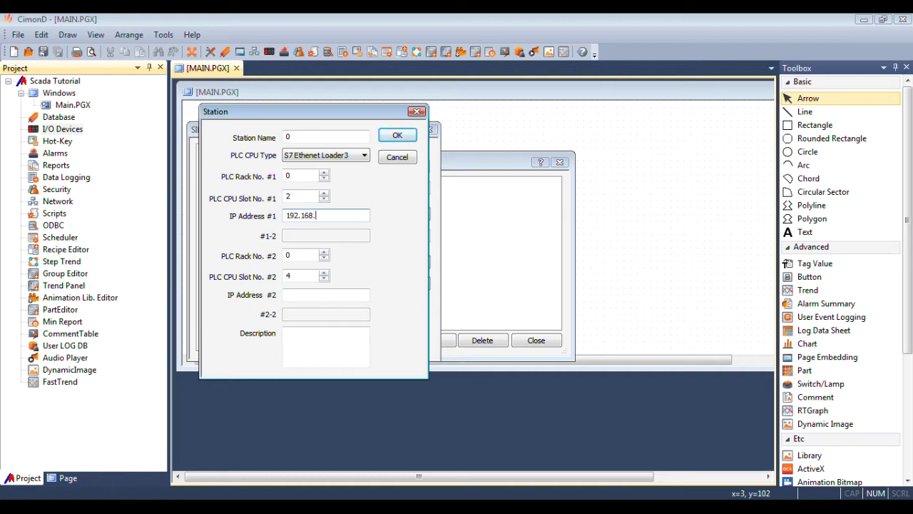
{"action": "type", "text": "192.168.255"}
{"action": "left_click", "coordinate": [397, 136]}
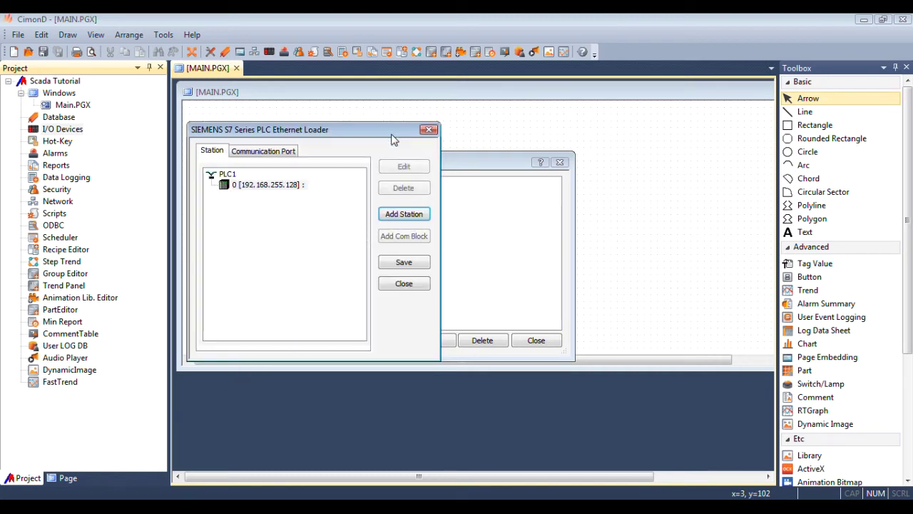
Add the line "my PLC IP address 192.168.255.128" to the sticky note
{"action": "left_click", "coordinate": [282, 188]}
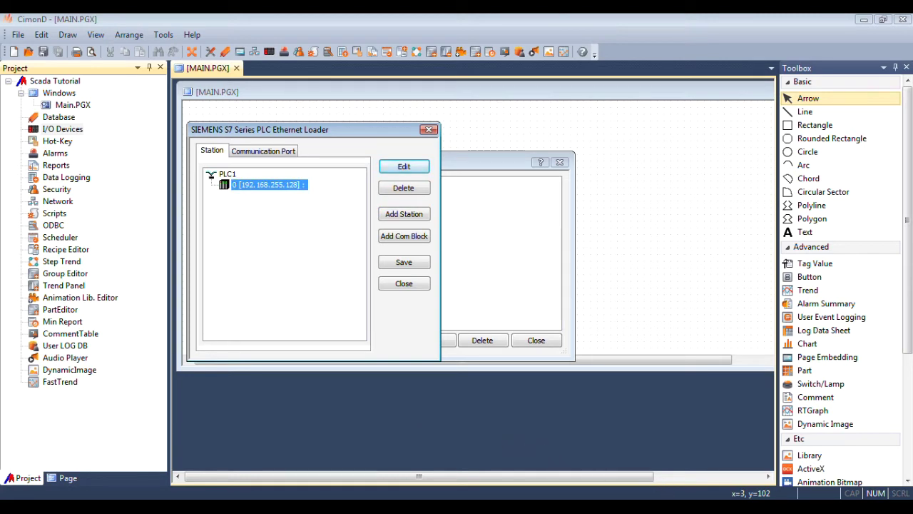
{"action": "key", "text": "alt+Tab"}
{"action": "type", "text": "my PLC a"}
{"action": "key", "text": "BackSpace"}
{"action": "type", "text": "IP address 192.168.255.128"}
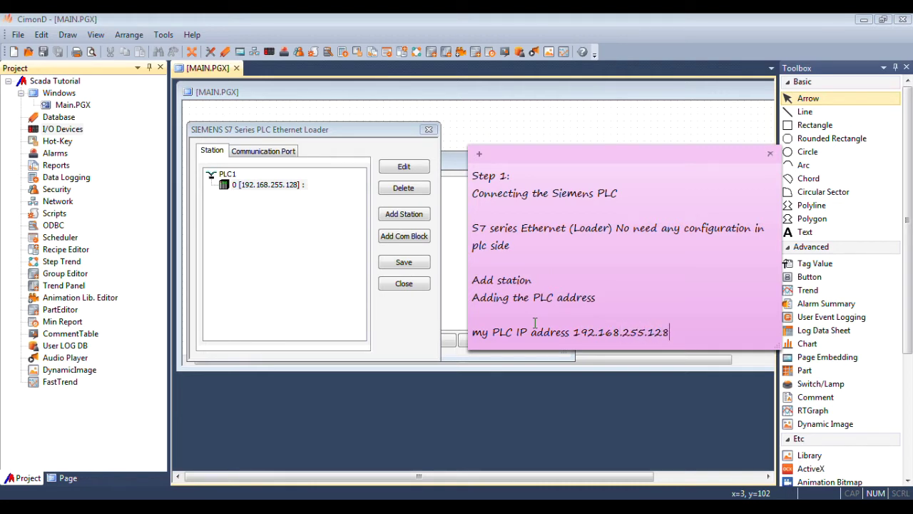
Add the line "S7 300 so PLC rack 0 slot 2" to the sticky note
{"action": "key", "text": "Return"}
{"action": "type", "text": "S7 3"}
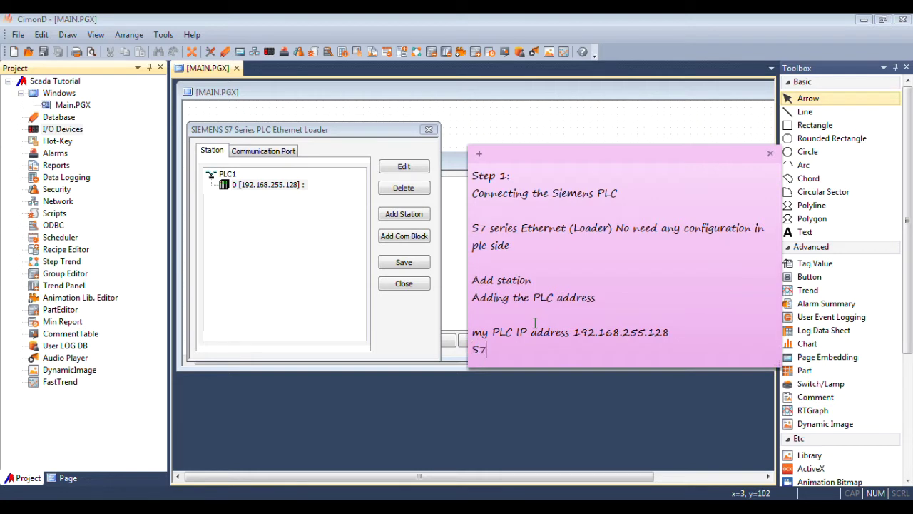
{"action": "type", "text": "so PLC rack 0 s"}
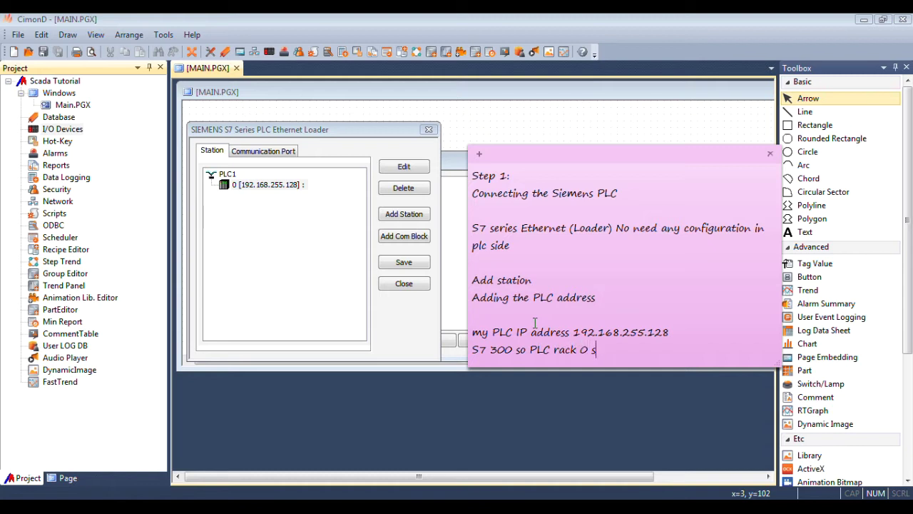
{"action": "type", "text": "lot 2"}
Add the line "if S7 400 Rack and slot need to entery based on physical configuration" to the sticky note
{"action": "key", "text": "Return"}
{"action": "type", "text": "if "}
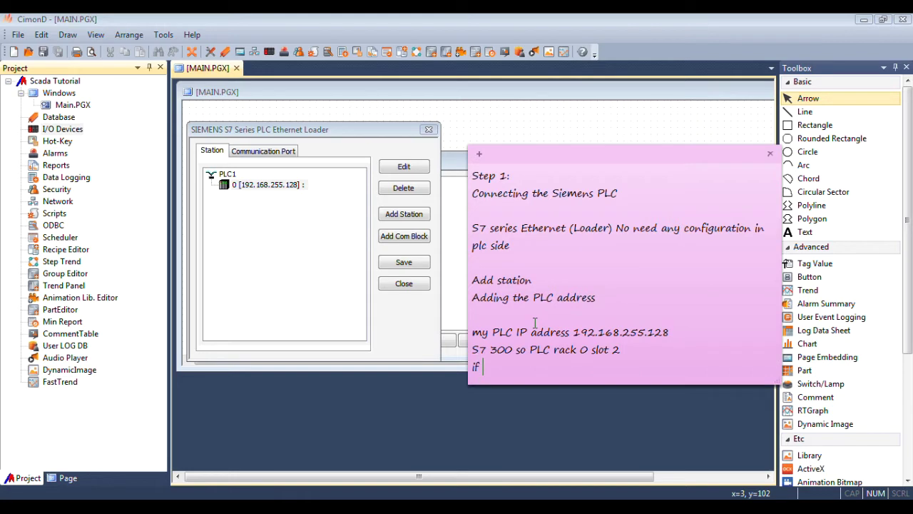
{"action": "type", "text": "S7 400 Rack and slot need to ent"}
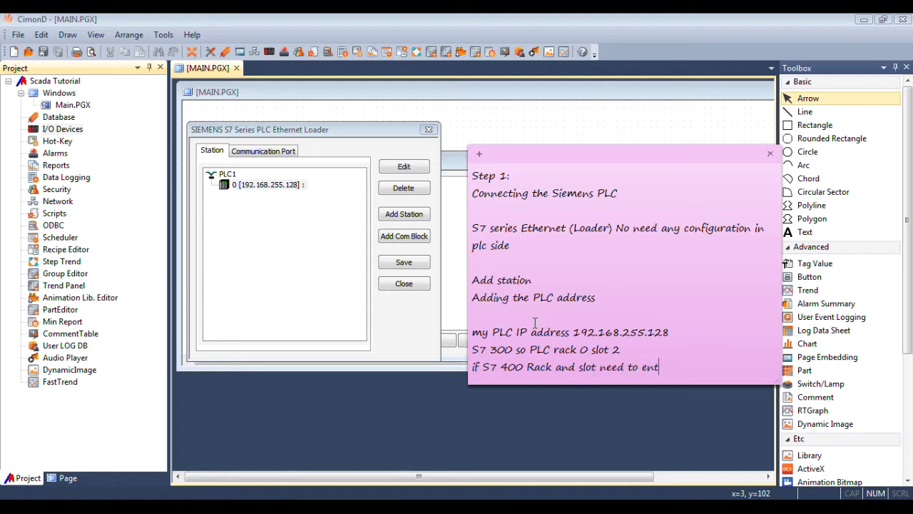
{"action": "type", "text": "ery based o"}
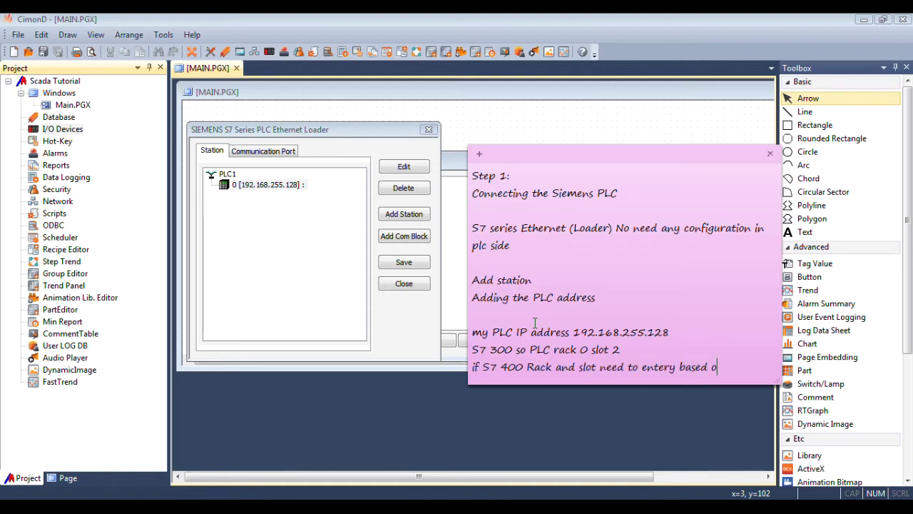
{"action": "type", "text": "n physical c"}
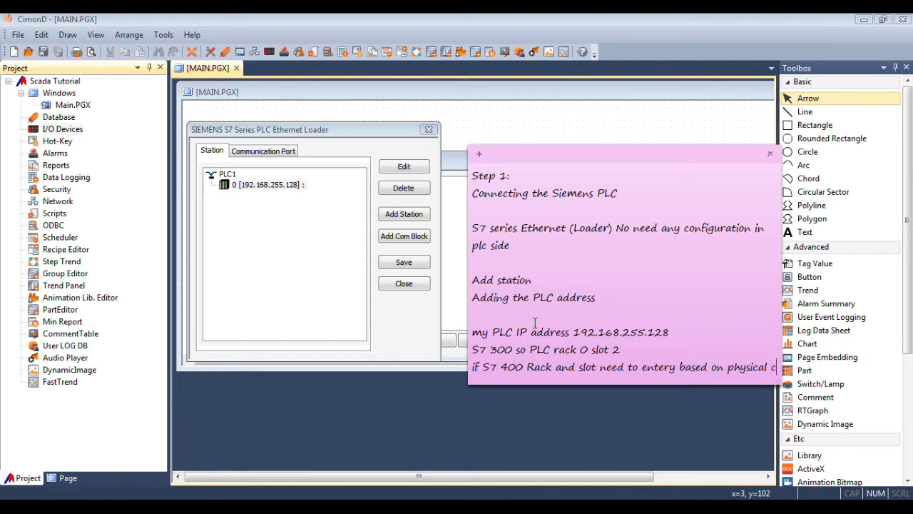
{"action": "type", "text": "onfigurat"}
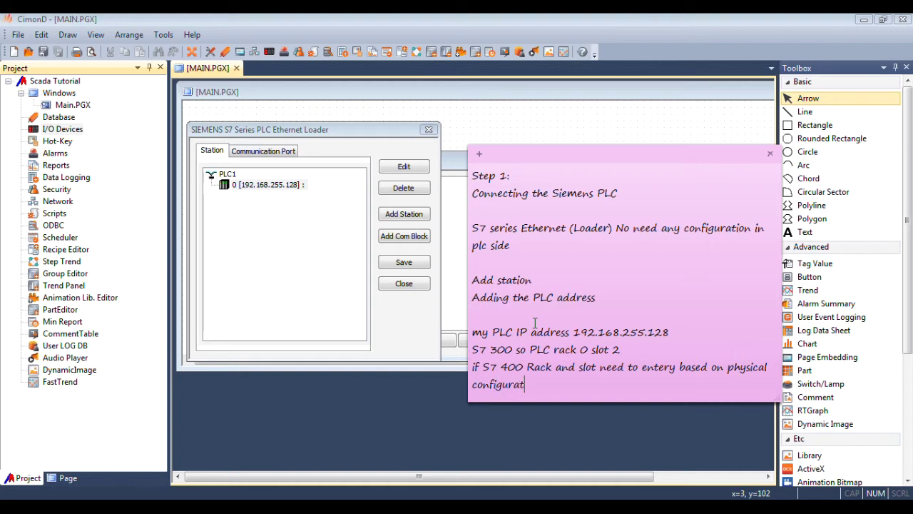
{"action": "type", "text": "ion"}
Select station 0 and add the lines "Adding com block" and "communication address" to the sticky note
{"action": "left_click", "coordinate": [284, 187]}
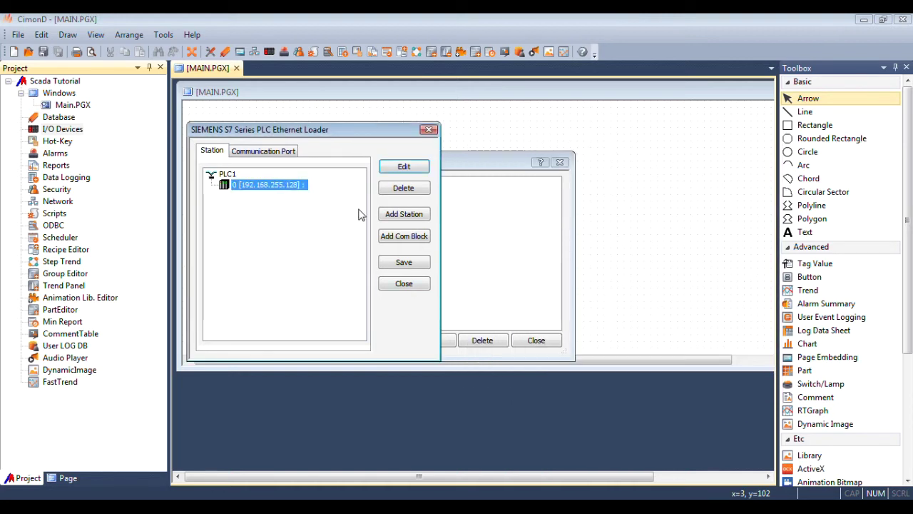
{"action": "key", "text": "alt+Tab"}
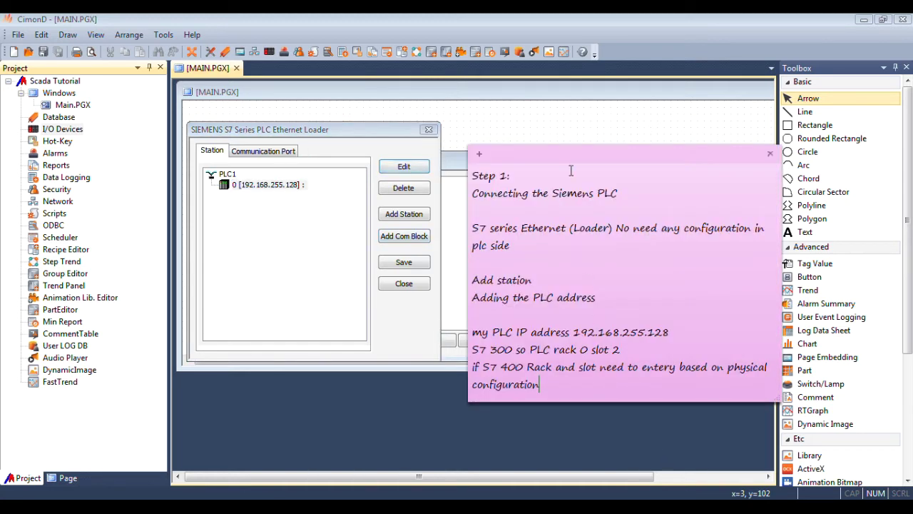
{"action": "key", "text": "Return"}
{"action": "key", "text": "Return"}
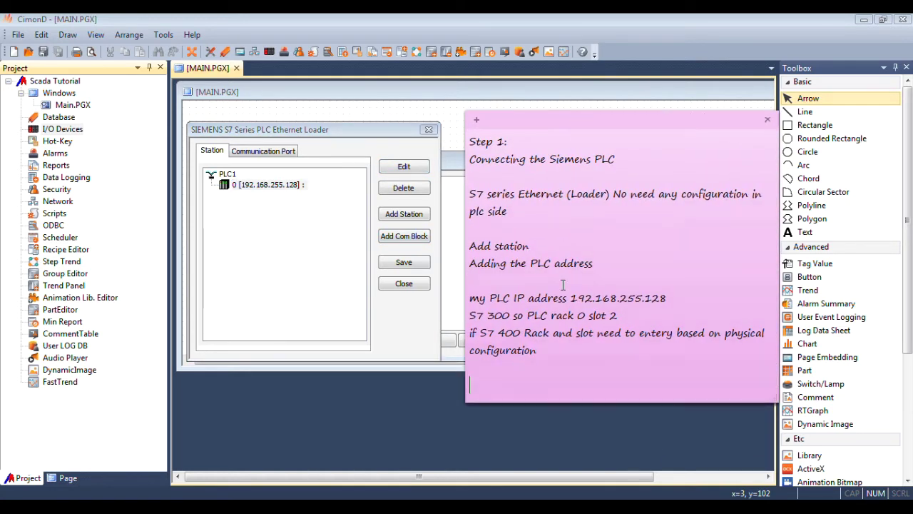
{"action": "type", "text": "Adding com"}
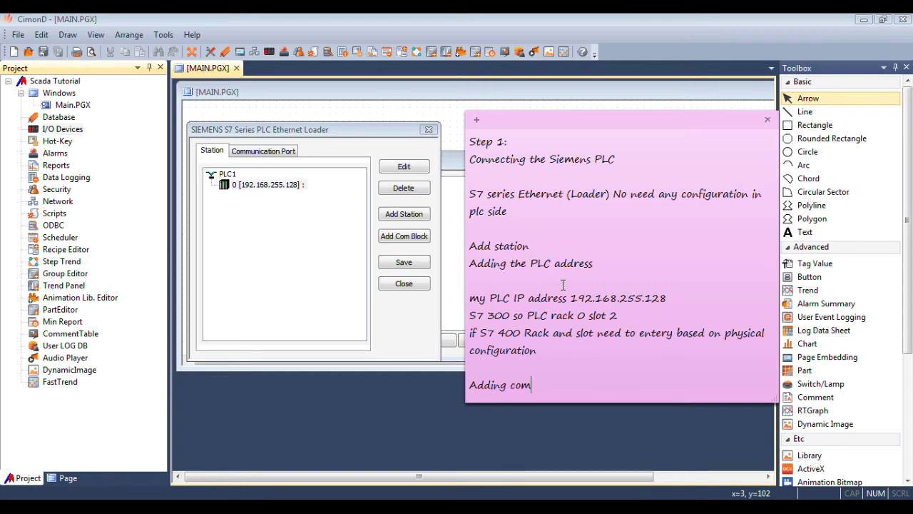
{"action": "type", "text": " block"}
{"action": "key", "text": "Return"}
{"action": "key", "text": "Return"}
{"action": "type", "text": "communi"}
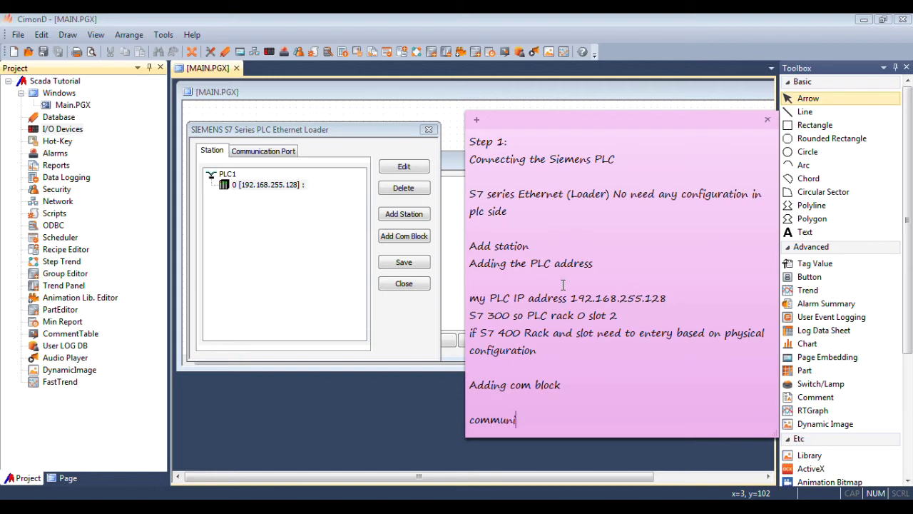
{"action": "type", "text": "cation address"}
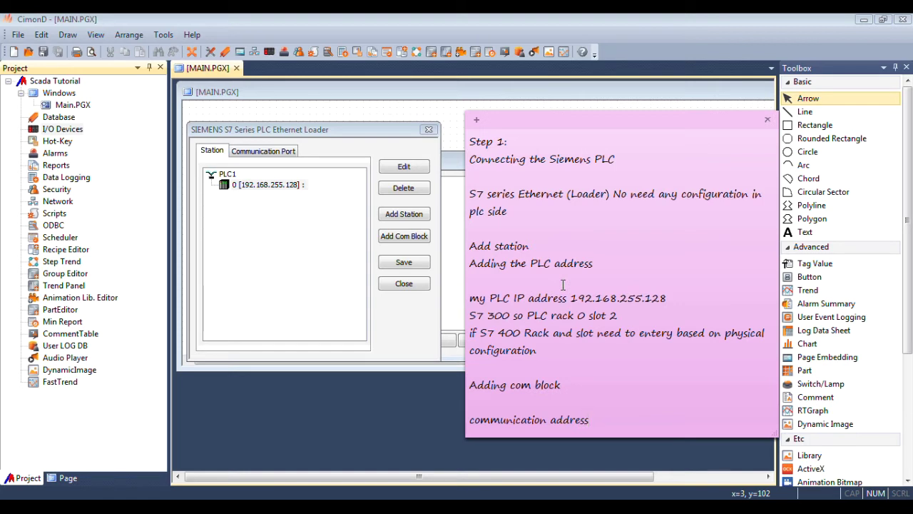
Add communication block 0 to station 0 with address DB20.DB 0, 50 words and a 0.5 s scan time
{"action": "left_click", "coordinate": [386, 238]}
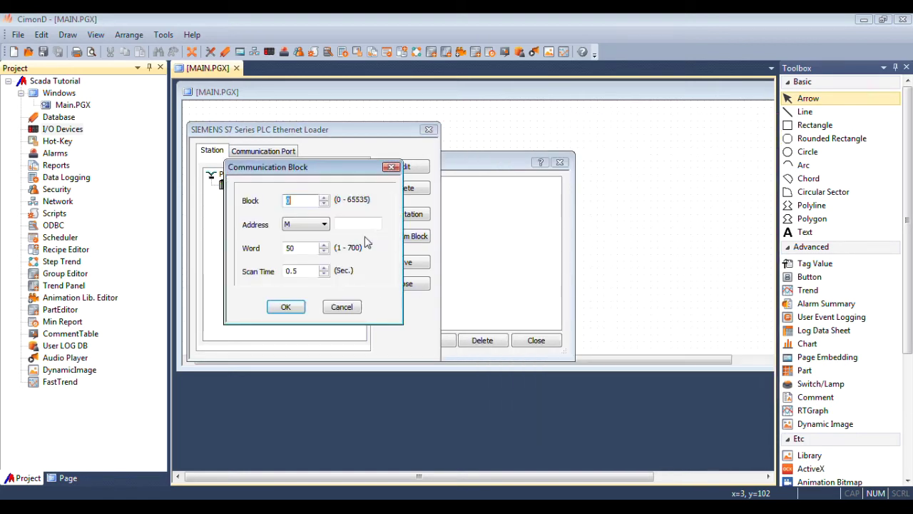
{"action": "left_click", "coordinate": [306, 226]}
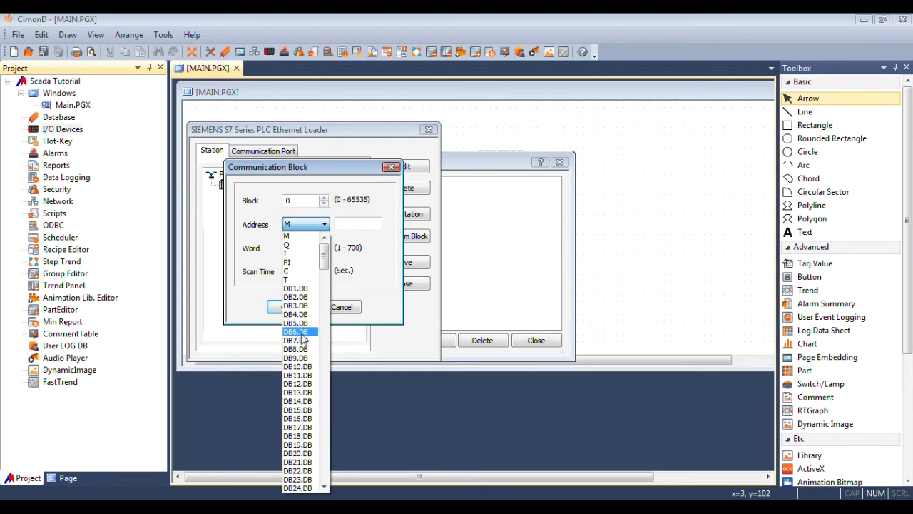
{"action": "left_click", "coordinate": [297, 454]}
{"action": "left_click", "coordinate": [344, 224]}
{"action": "type", "text": "0"}
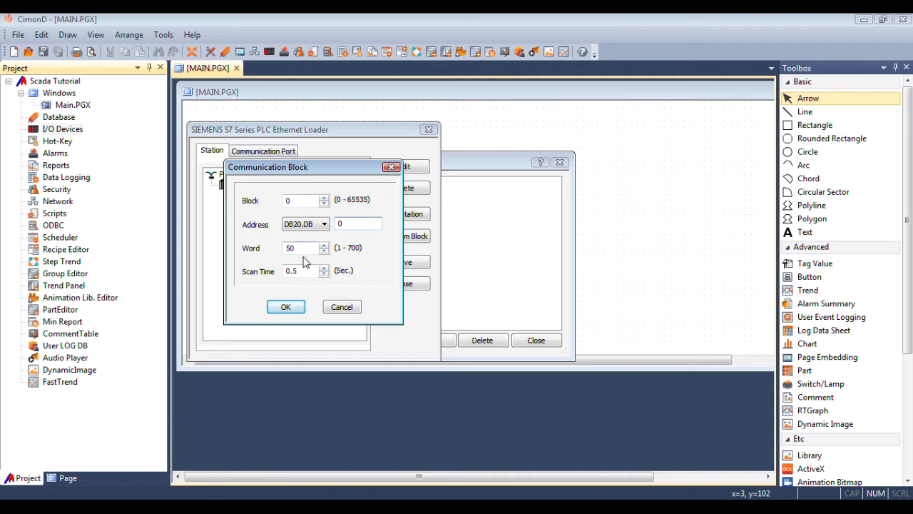
{"action": "left_click_drag", "start_coordinate": [311, 248], "coordinate": [257, 248]}
{"action": "left_click", "coordinate": [286, 307]}
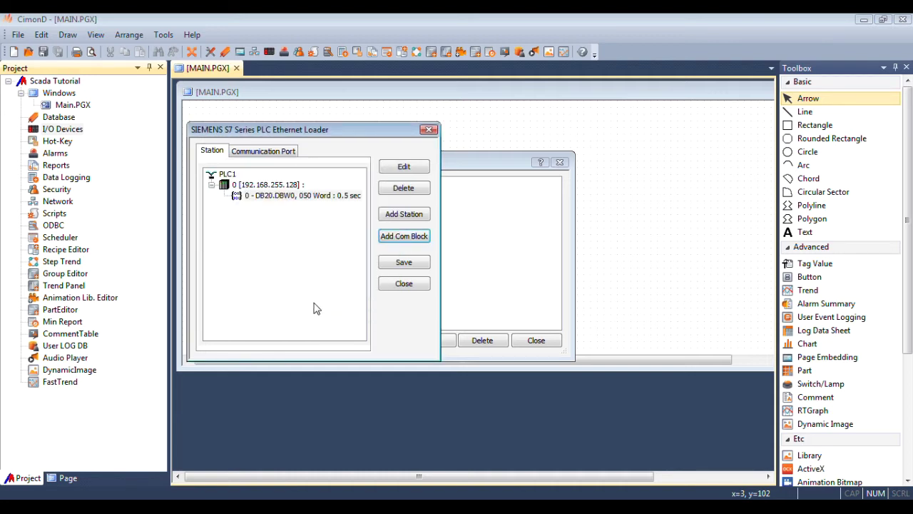
Add the line "DB20.DBW0 to 50 words" to the sticky note
{"action": "key", "text": "alt+Tab"}
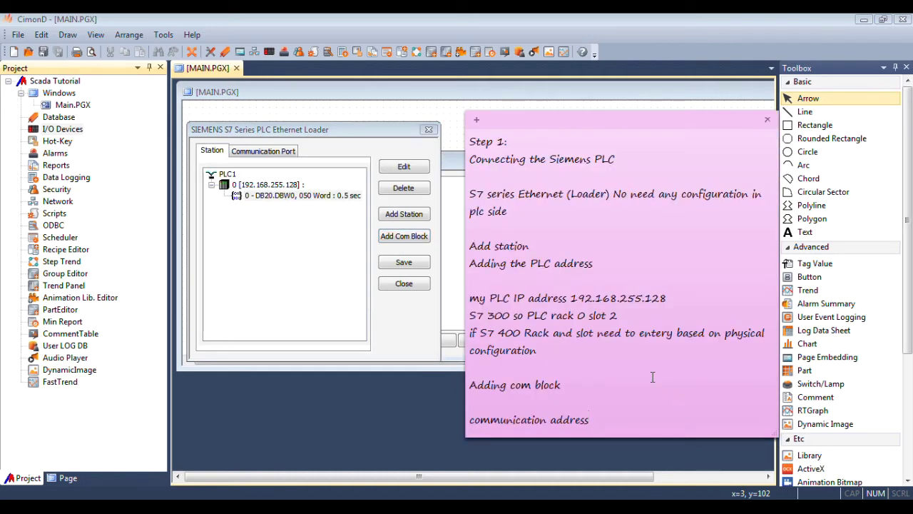
{"action": "key", "text": "Return"}
{"action": "key", "text": "Return"}
{"action": "type", "text": "DB20.DBW"}
{"action": "key", "text": "BackSpace"}
{"action": "type", "text": "DBW0"}
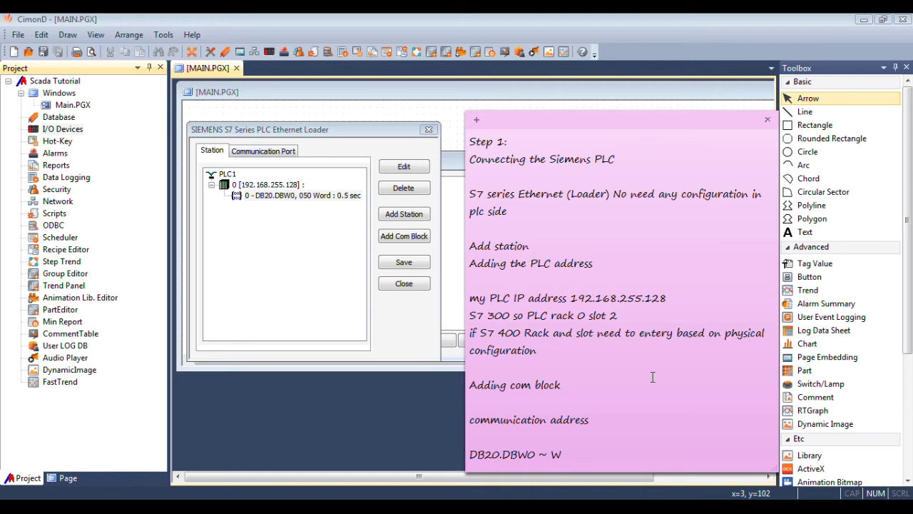
{"action": "type", "text": "~"}
{"action": "key", "text": "BackSpace"}
{"action": "type", "text": "to 50 words"}
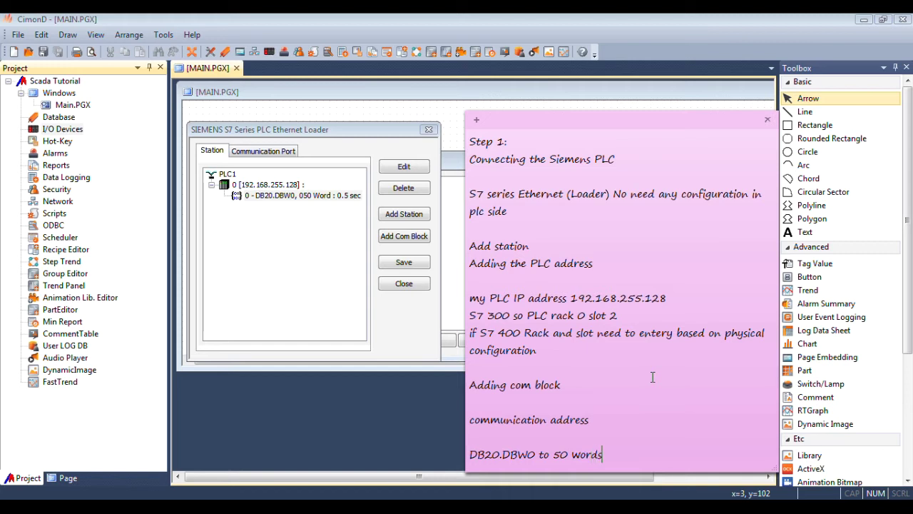
Try to save the PLC1 station and communication block configuration
{"action": "left_click", "coordinate": [305, 197]}
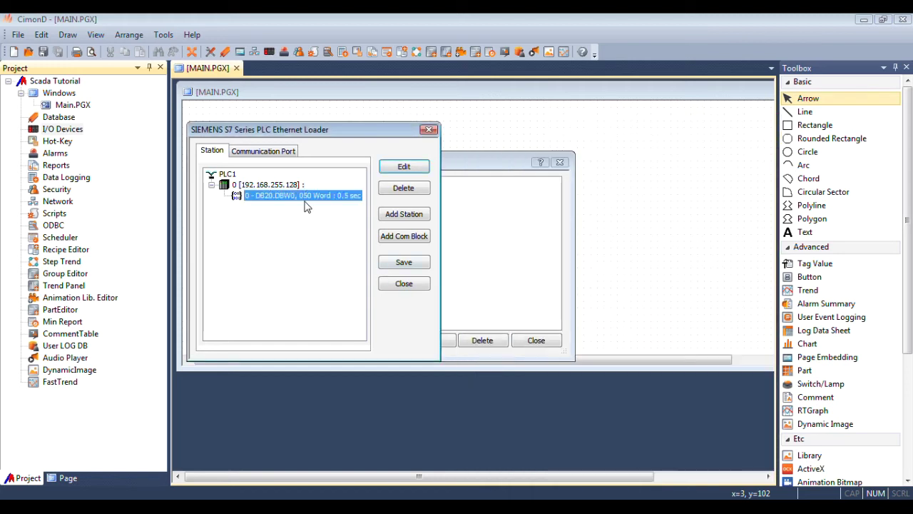
{"action": "left_click", "coordinate": [401, 264]}
{"action": "left_click", "coordinate": [472, 291]}
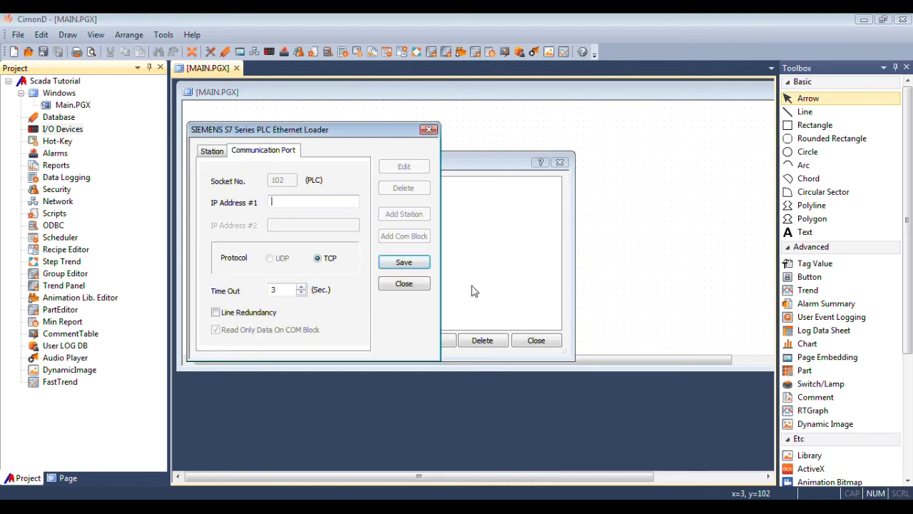
Add the lines "Communication port : Host IP address" and "my PC address" to the sticky note
{"action": "left_click", "coordinate": [661, 503]}
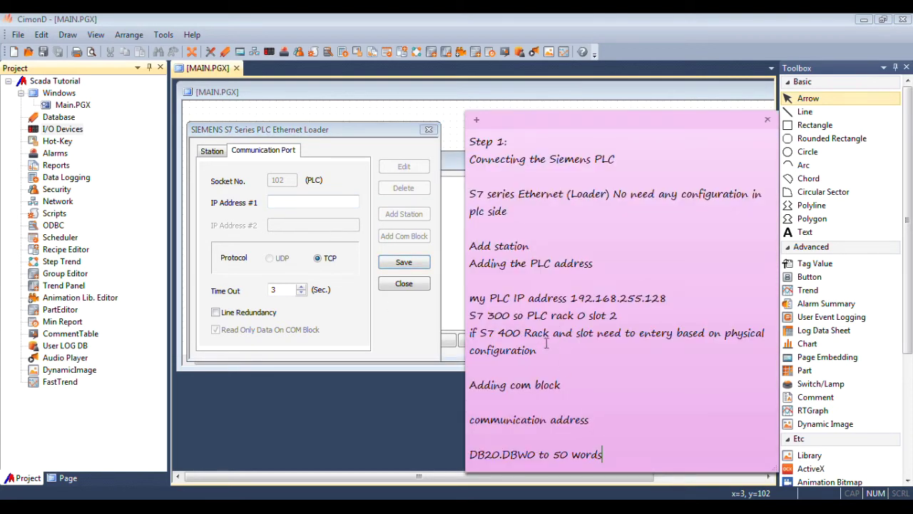
{"action": "key", "text": "Return"}
{"action": "key", "text": "Return"}
{"action": "type", "text": "Com"}
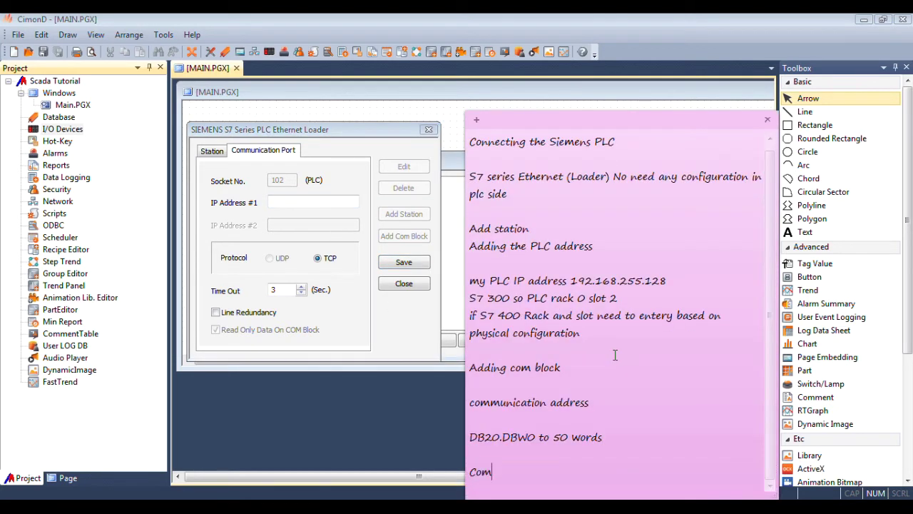
{"action": "type", "text": "munication port"}
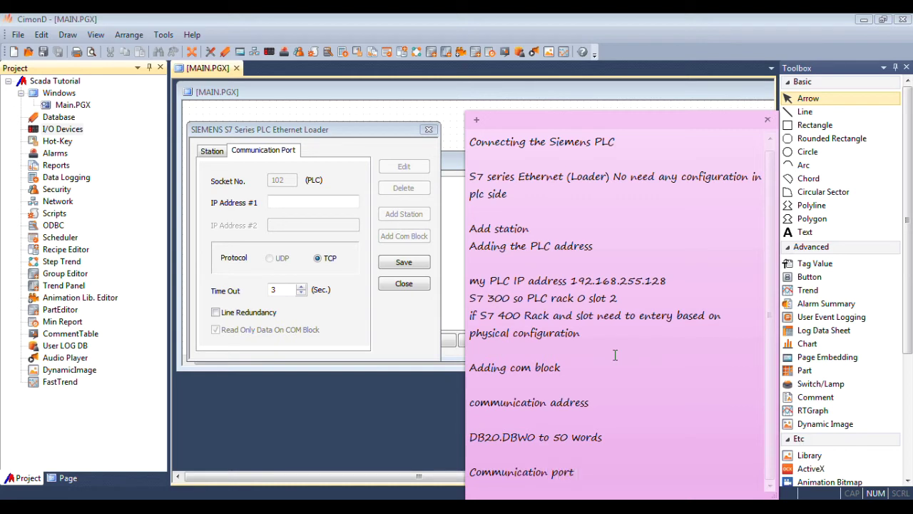
{"action": "type", "text": " : Host IP address"}
{"action": "key", "text": "Return"}
{"action": "key", "text": "Return"}
{"action": "type", "text": "my PC addr"}
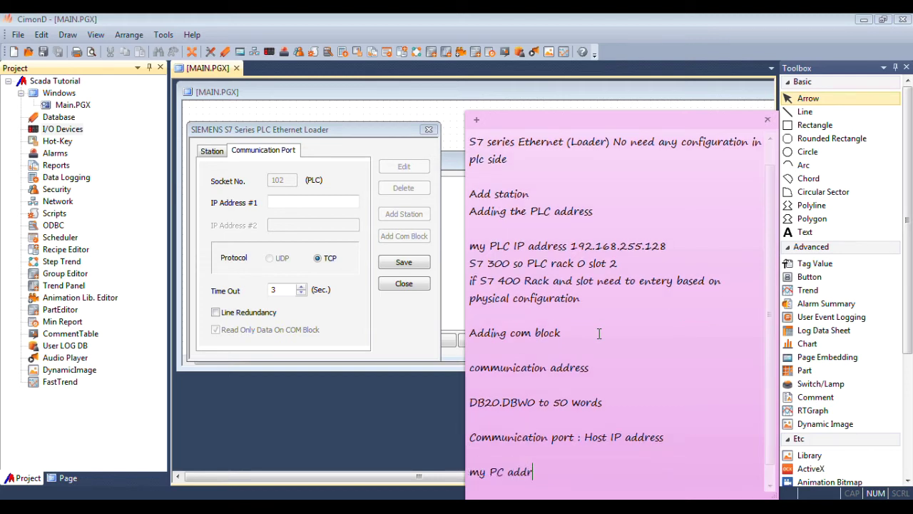
{"action": "type", "text": "ess"}
Enter the host PC's IP address for PLC1's communication port, save the loader settings and close them
{"action": "left_click", "coordinate": [310, 203]}
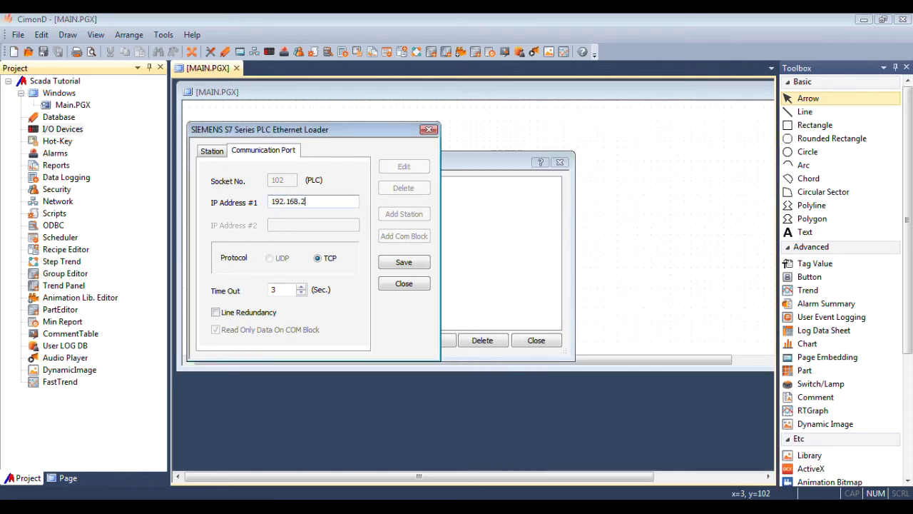
{"action": "type", "text": "1"}
{"action": "left_click", "coordinate": [404, 262]}
{"action": "left_click", "coordinate": [410, 289]}
Check station 0 under PLC1 in the I/O device tree and close the I/O device configuration
{"action": "left_click_drag", "start_coordinate": [414, 155], "coordinate": [364, 135]}
{"action": "left_click", "coordinate": [326, 166]}
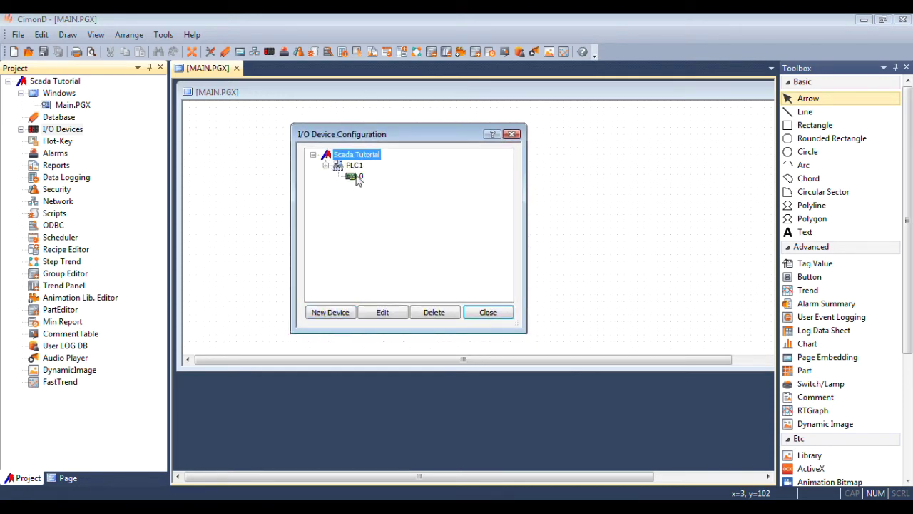
{"action": "left_click", "coordinate": [356, 176]}
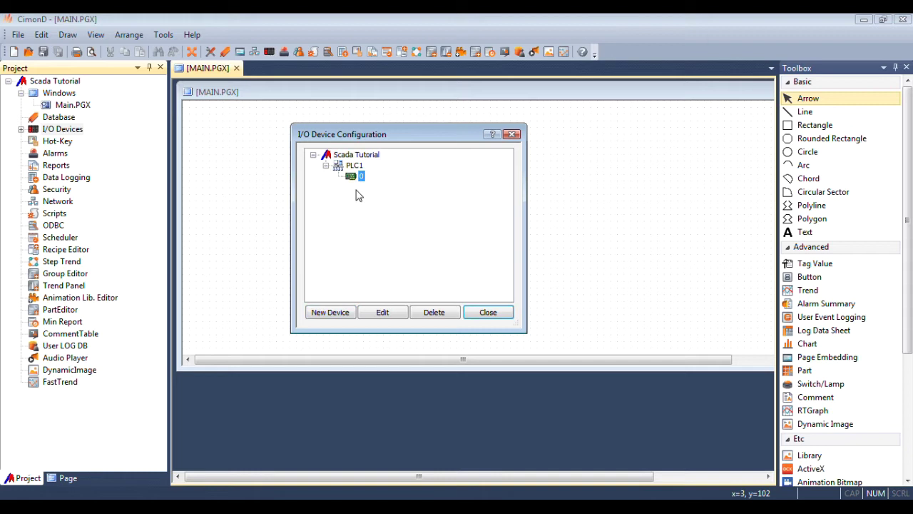
{"action": "left_click", "coordinate": [488, 312]}
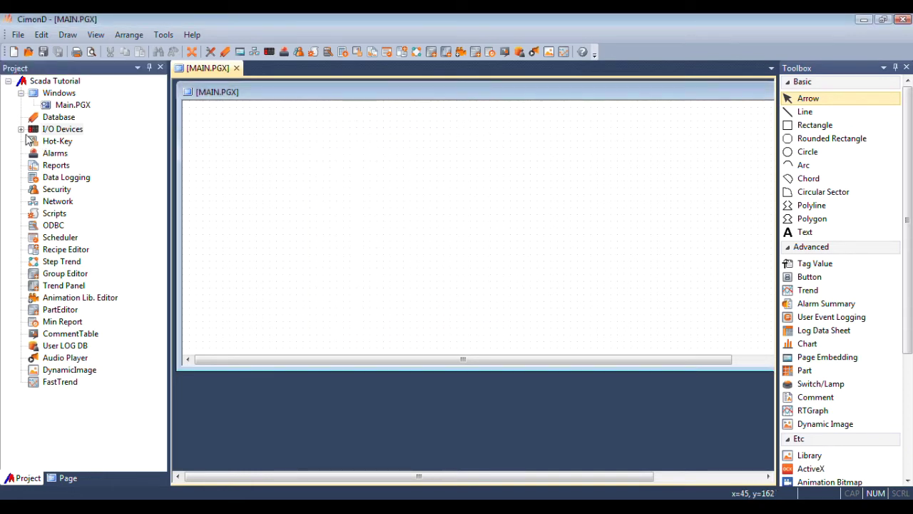
Review PLC1's station, communication block and communication port settings, and close the Ethernet loader
{"action": "double_click", "coordinate": [70, 141]}
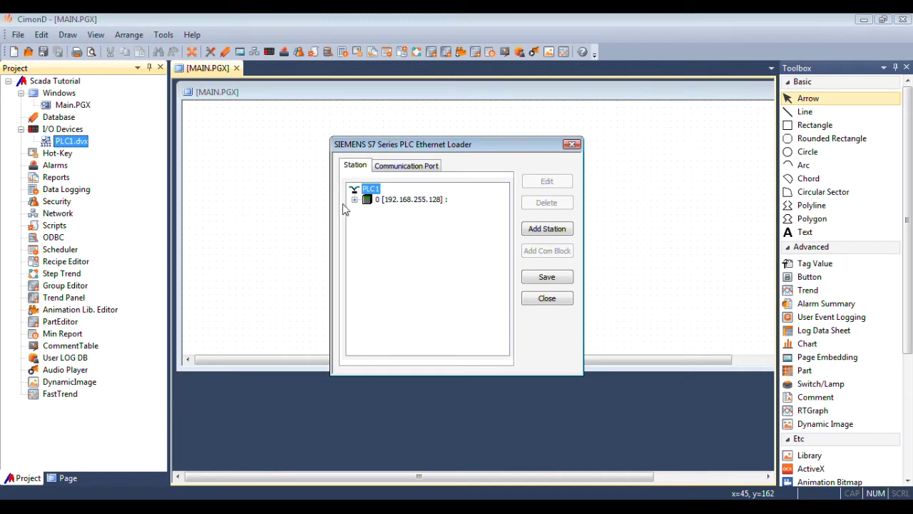
{"action": "left_click", "coordinate": [354, 200]}
{"action": "left_click", "coordinate": [421, 210]}
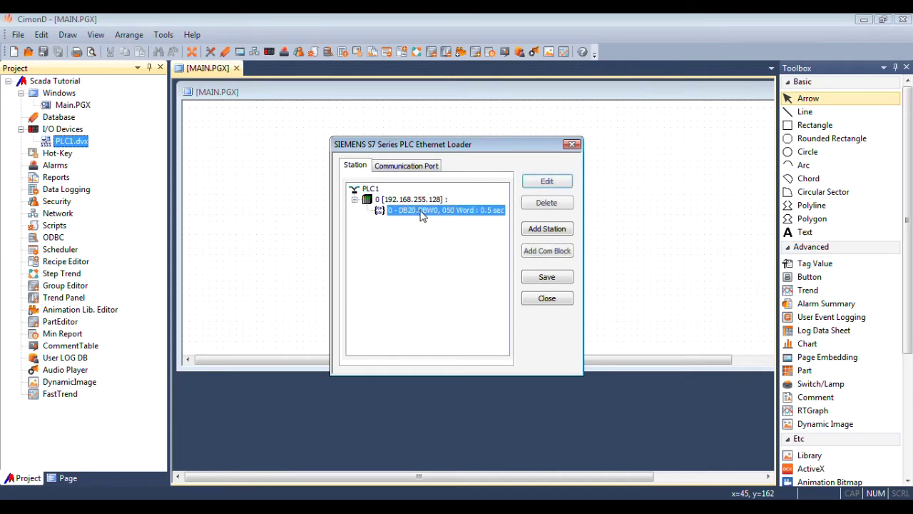
{"action": "left_click", "coordinate": [413, 170]}
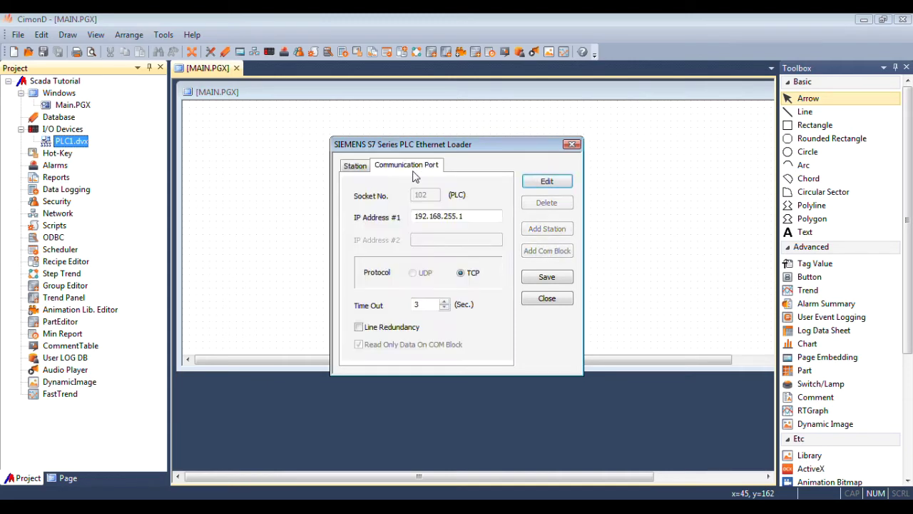
{"action": "left_click", "coordinate": [544, 298]}
{"action": "left_click", "coordinate": [279, 109]}
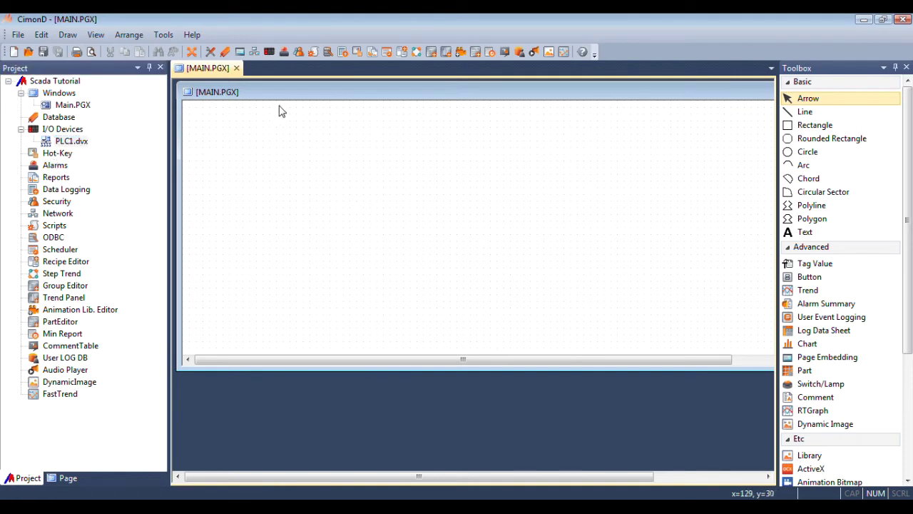
{"action": "left_click_drag", "start_coordinate": [285, 99], "coordinate": [281, 98]}
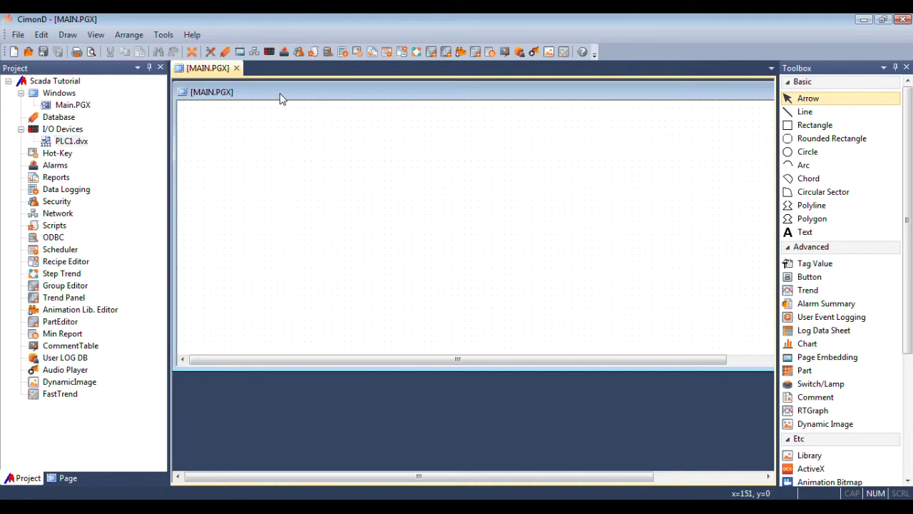
Bring up the sticky notes, add a new blank note and change its colour to yellow
{"action": "left_click", "coordinate": [63, 117]}
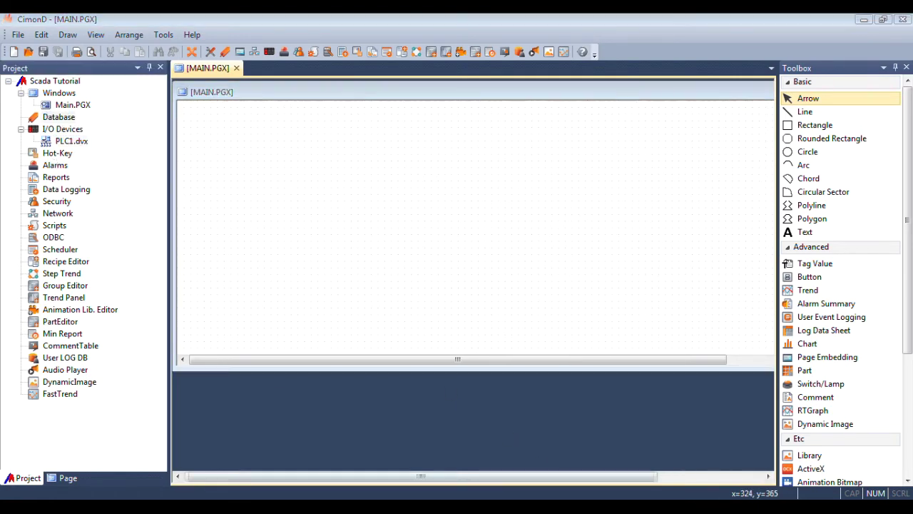
{"action": "key", "text": "alt+Tab"}
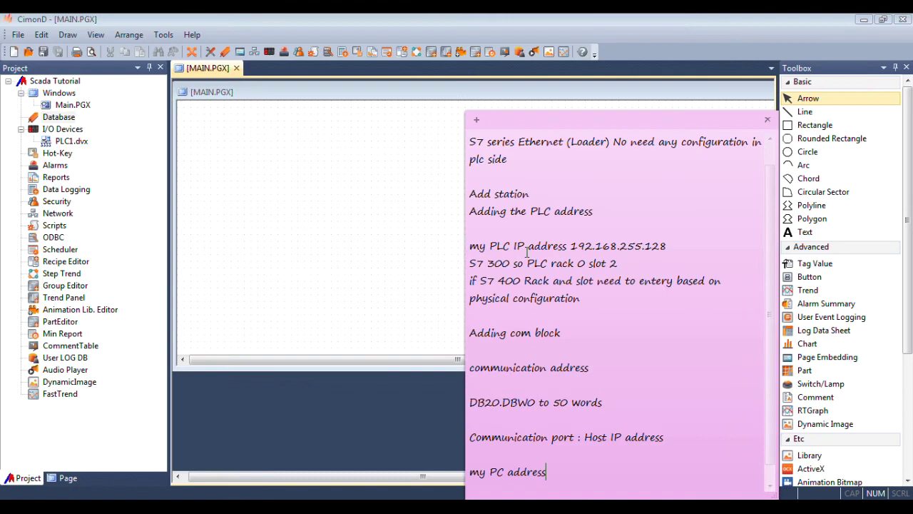
{"action": "left_click", "coordinate": [476, 119]}
{"action": "right_click", "coordinate": [413, 161]}
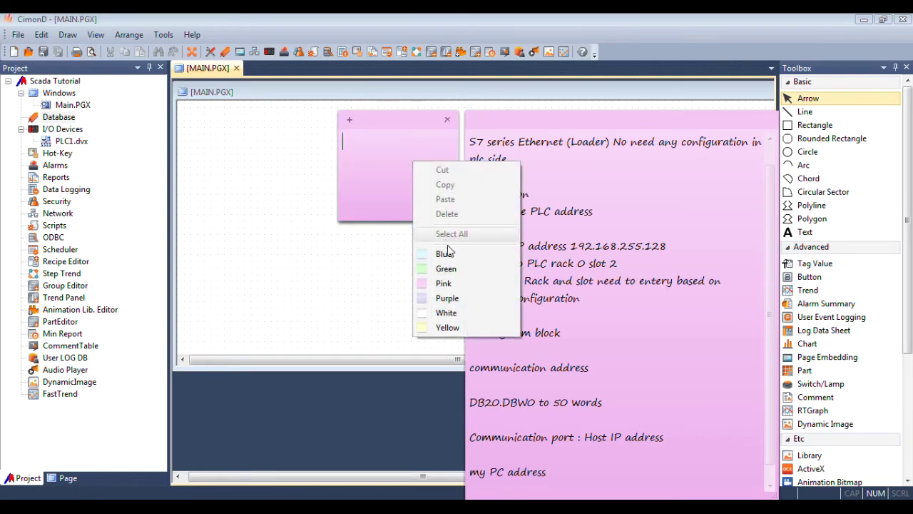
{"action": "left_click", "coordinate": [443, 327]}
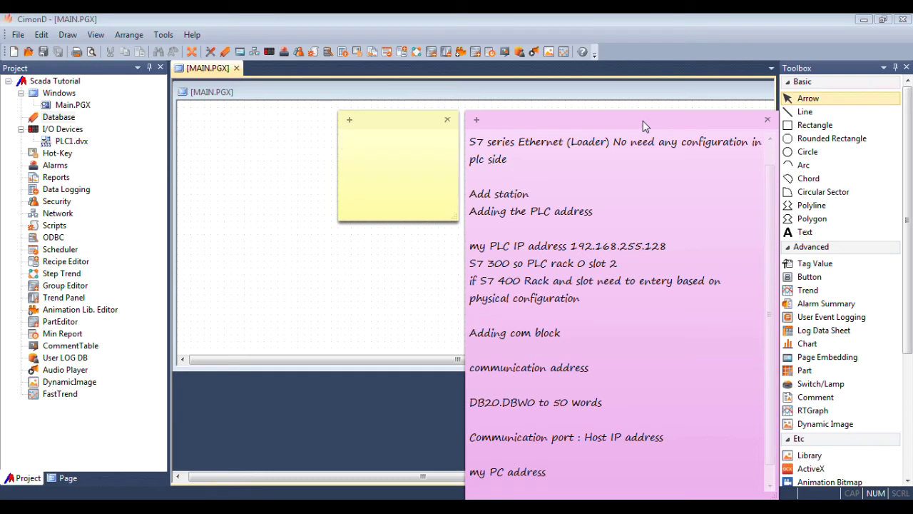
Write "Database : Add the Tag in Scada for configuring the display & etc" on the yellow sticky note
{"action": "left_click", "coordinate": [397, 157]}
{"action": "type", "text": "Database : Add the Tag"}
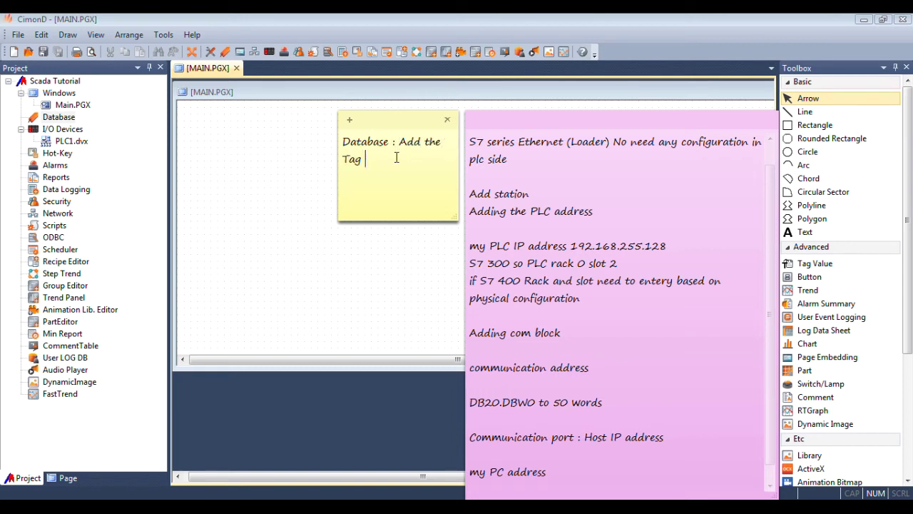
{"action": "type", "text": " in Scada for configuring the display"}
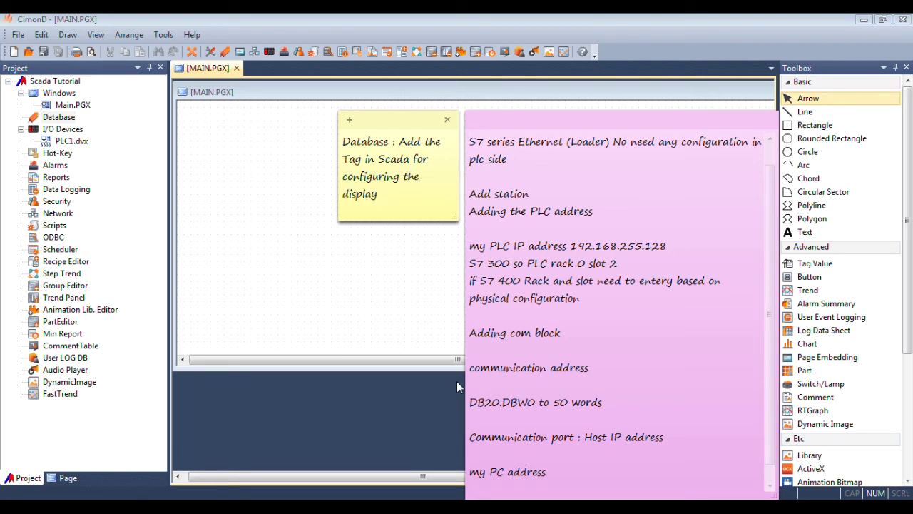
{"action": "type", "text": " & etc"}
Open the tag database and create analog tag TAG0 as a real tag on I/O device PLC1.0 with address db20.dbw0
{"action": "left_click", "coordinate": [62, 118]}
{"action": "double_click", "coordinate": [65, 118]}
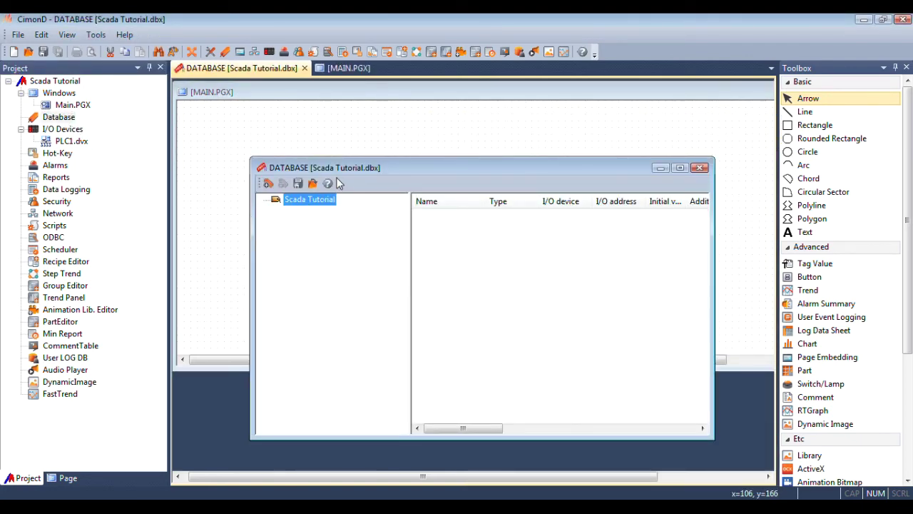
{"action": "left_click_drag", "start_coordinate": [339, 168], "coordinate": [291, 126]}
{"action": "left_click", "coordinate": [221, 143]}
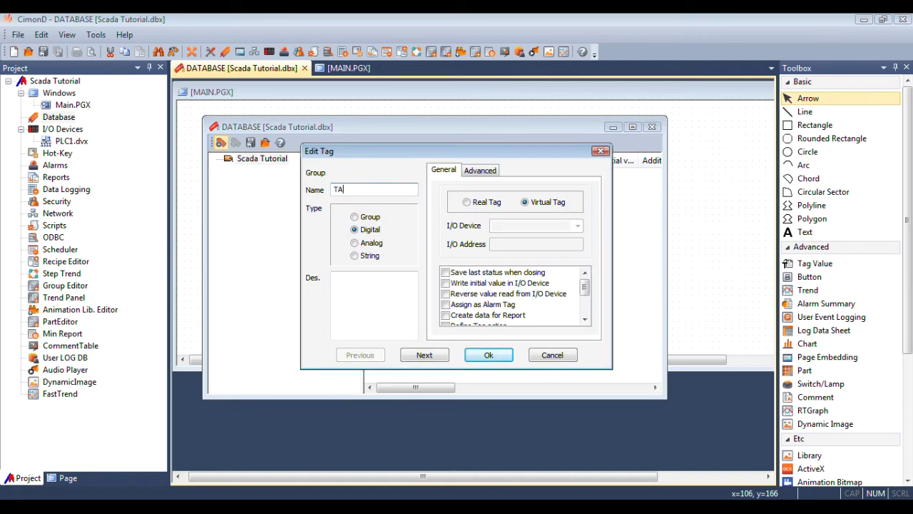
{"action": "left_click", "coordinate": [380, 244]}
{"action": "left_click", "coordinate": [485, 203]}
{"action": "left_click", "coordinate": [577, 225]}
{"action": "left_click", "coordinate": [530, 240]}
{"action": "left_click", "coordinate": [532, 245]}
{"action": "type", "text": "db20.dbw0"}
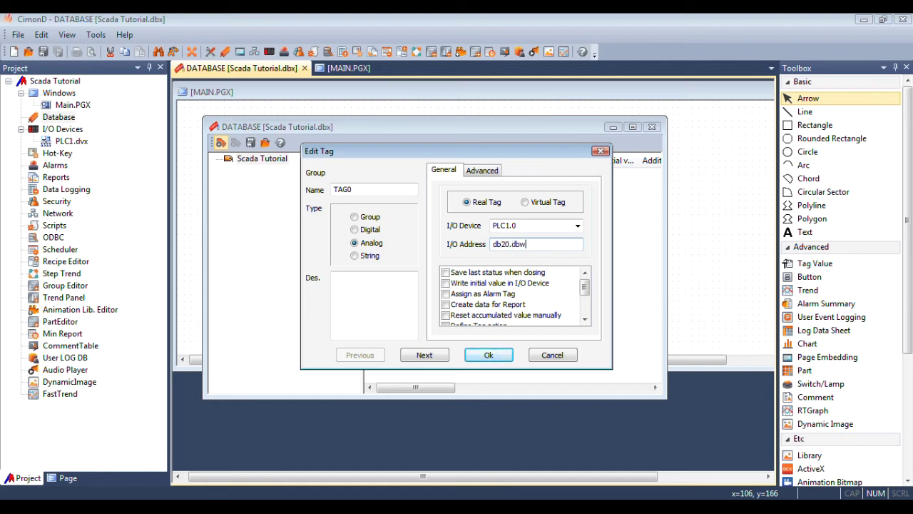
Choose UINT16 as TAG0's data type, leave its unit blank and confirm the tag
{"action": "left_click", "coordinate": [487, 171]}
{"action": "left_click", "coordinate": [562, 208]}
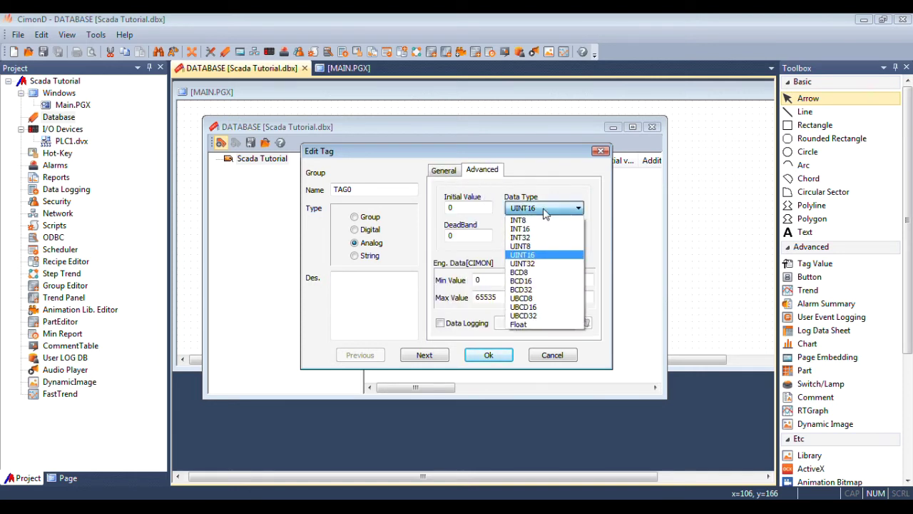
{"action": "left_click", "coordinate": [528, 255]}
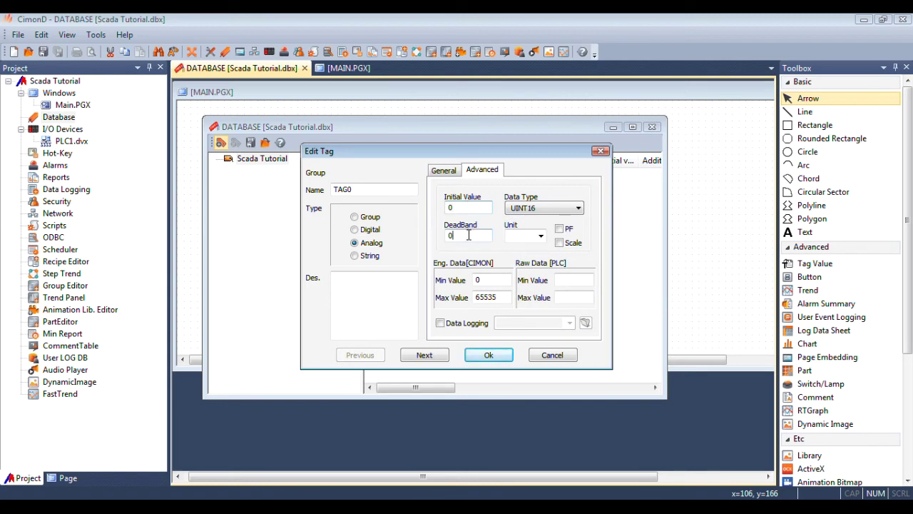
{"action": "left_click", "coordinate": [541, 236]}
{"action": "left_click", "coordinate": [541, 237]}
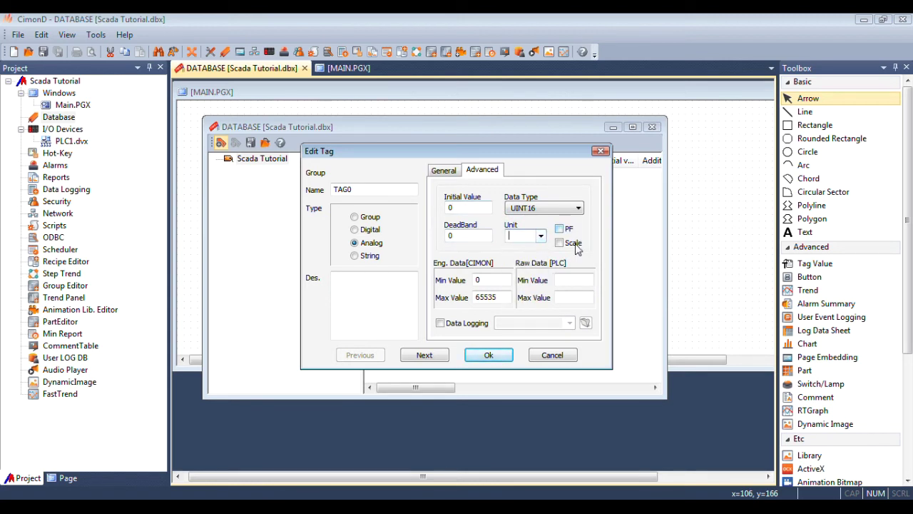
{"action": "left_click", "coordinate": [491, 355]}
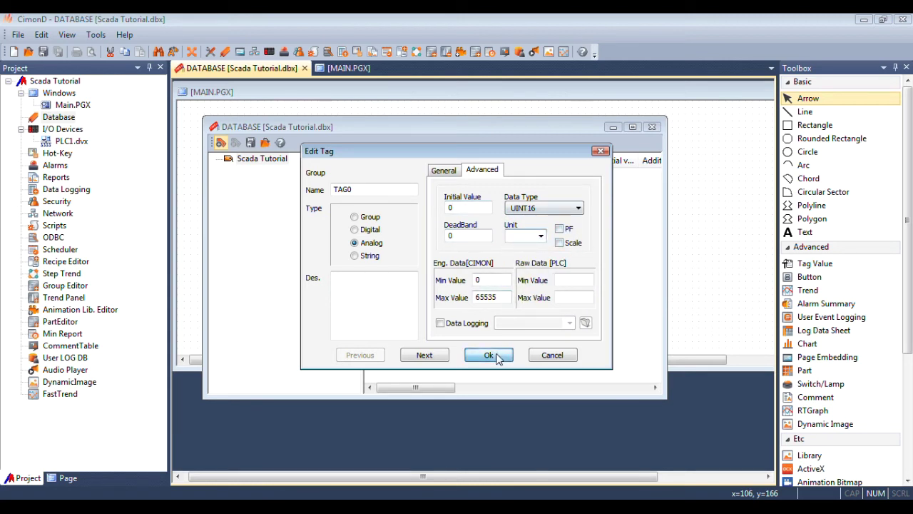
Bring the MAIN.PGX page to the front and save all project changes, including the new tag
{"action": "left_click", "coordinate": [459, 180]}
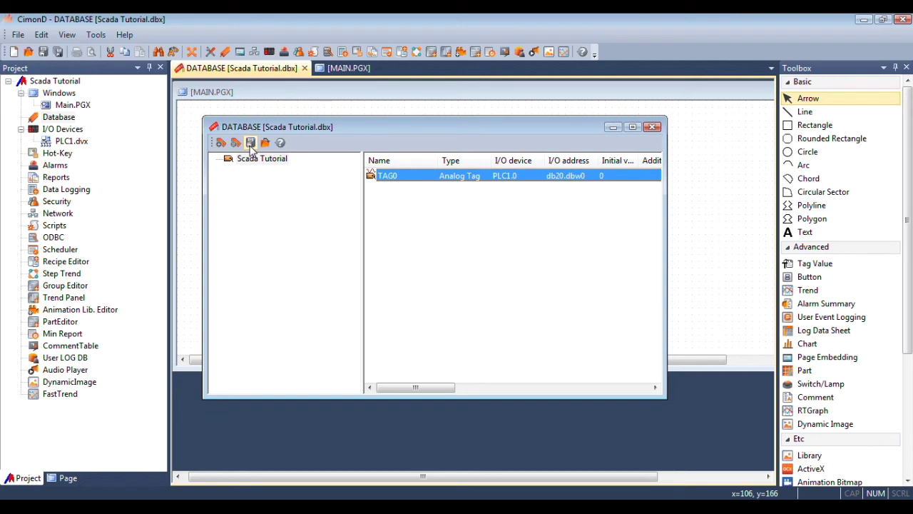
{"action": "left_click", "coordinate": [480, 107]}
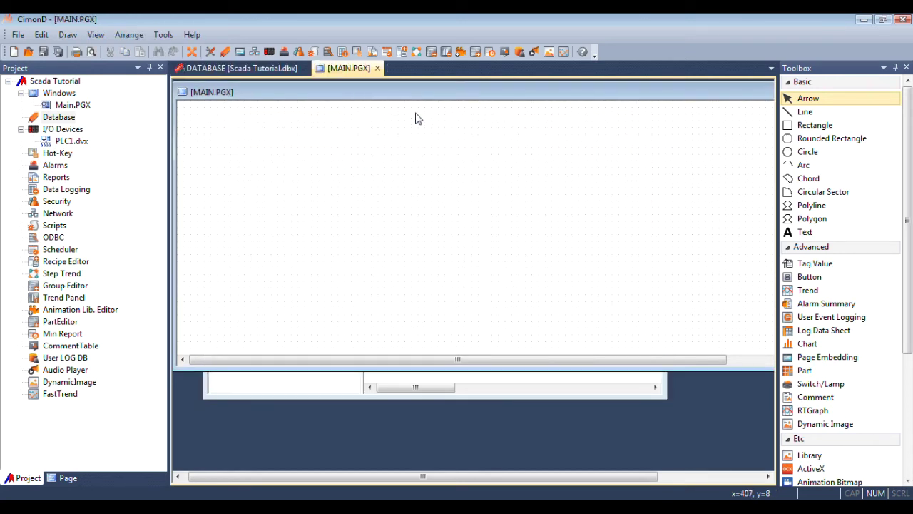
{"action": "left_click", "coordinate": [58, 52]}
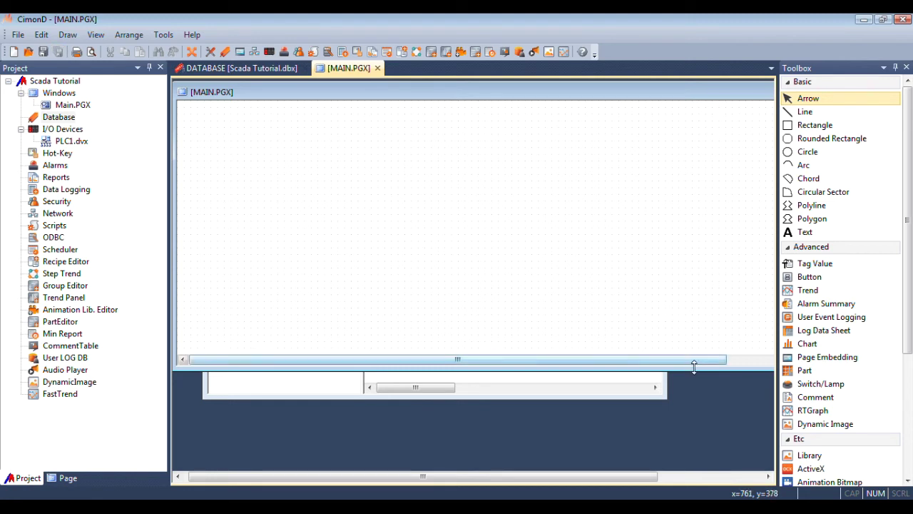
Enlarge the MAIN.PGX page window downward and choose a light grey page background in its page properties
{"action": "left_click_drag", "start_coordinate": [693, 368], "coordinate": [691, 465]}
{"action": "right_click", "coordinate": [507, 222]}
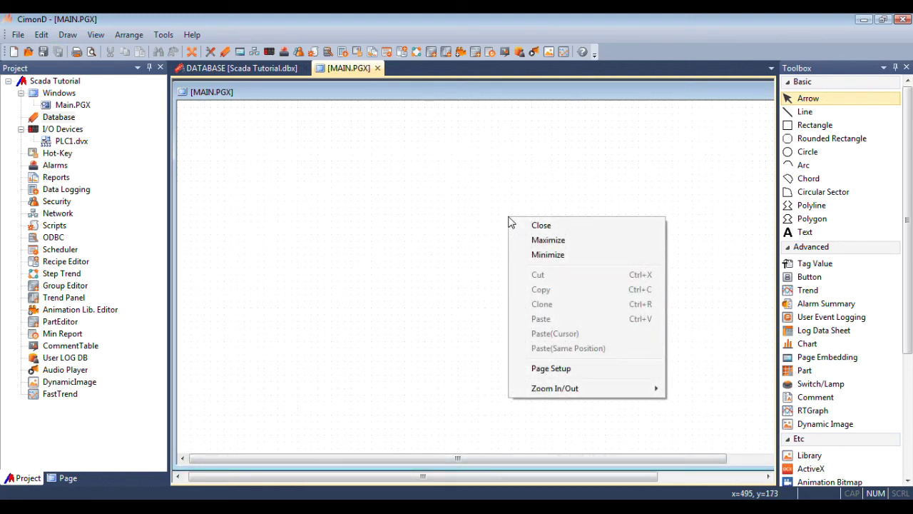
{"action": "left_click", "coordinate": [556, 367]}
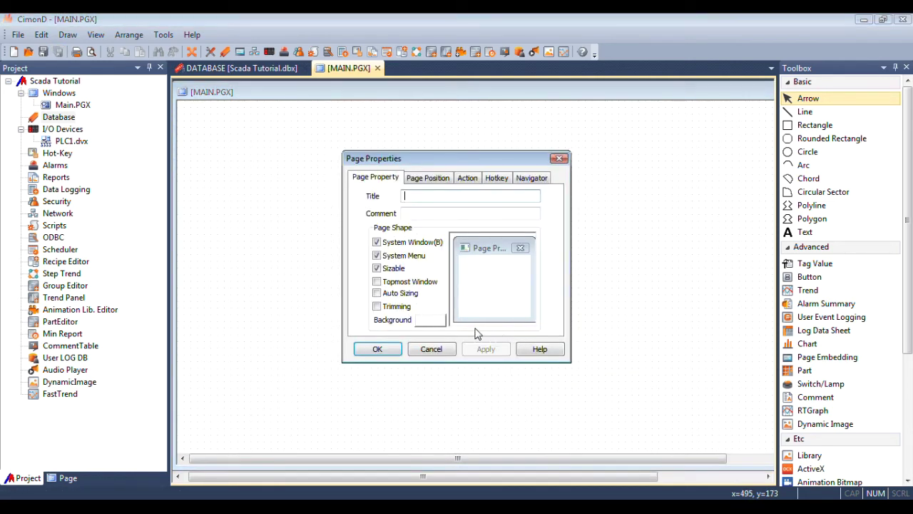
{"action": "left_click", "coordinate": [431, 321]}
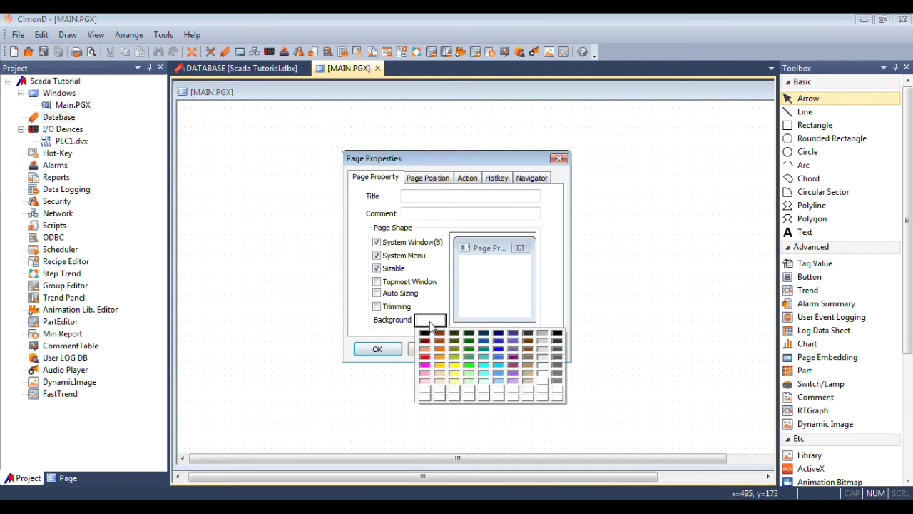
{"action": "left_click", "coordinate": [542, 357]}
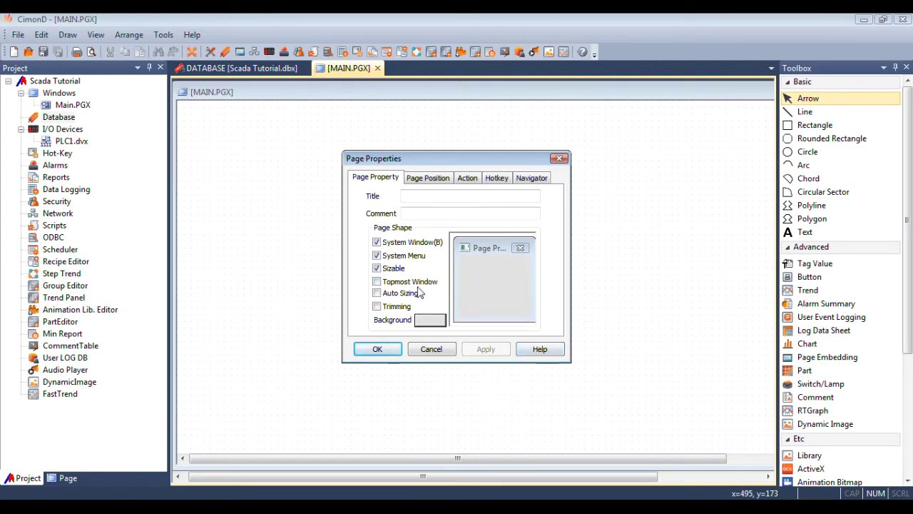
Title the page "Main Screen" and apply the page properties
{"action": "left_click", "coordinate": [420, 196]}
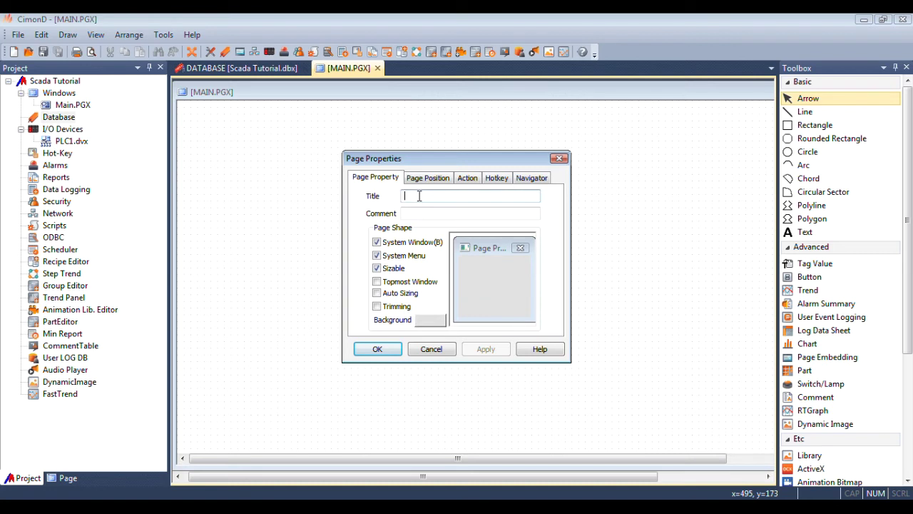
{"action": "type", "text": "Main Screen"}
{"action": "left_click", "coordinate": [379, 349]}
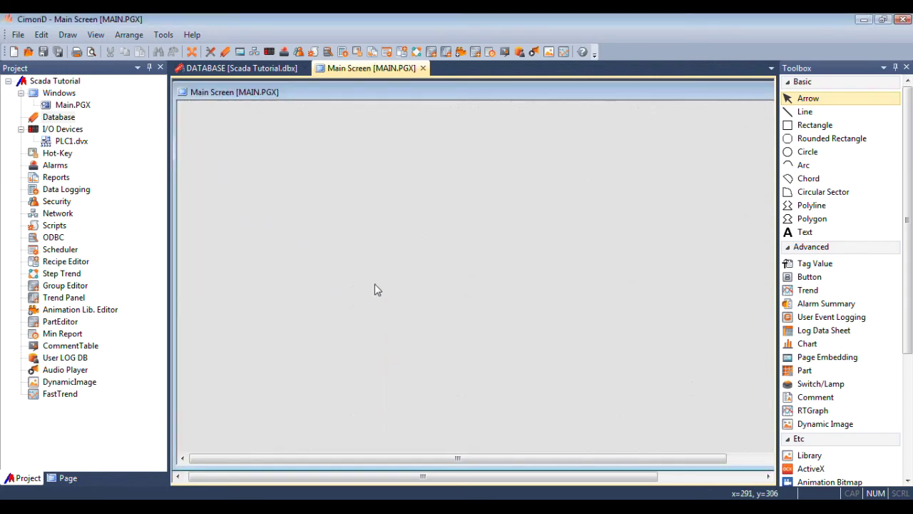
Place the text "SCADA TUTORIAL" near the page's upper-left corner, at about X 60, Y 30
{"action": "left_click", "coordinate": [804, 232]}
{"action": "left_click", "coordinate": [218, 125]}
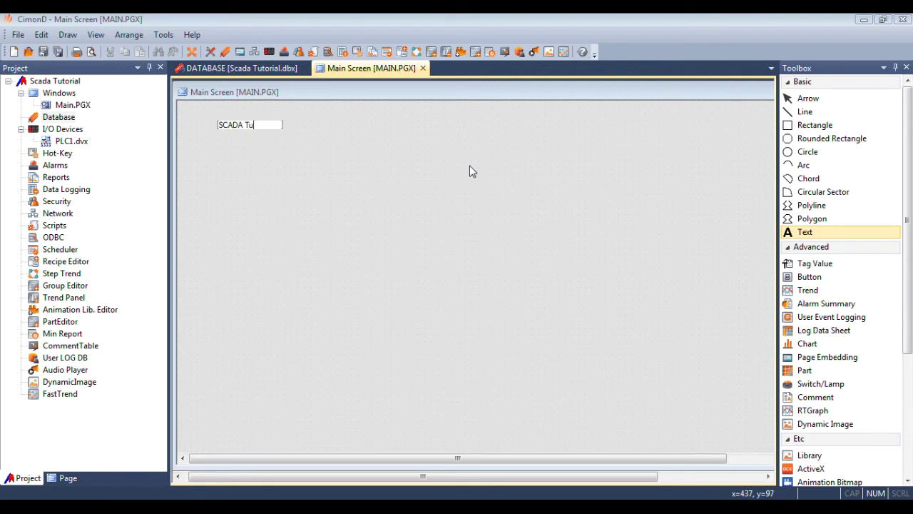
{"action": "type", "text": "UTORIAL"}
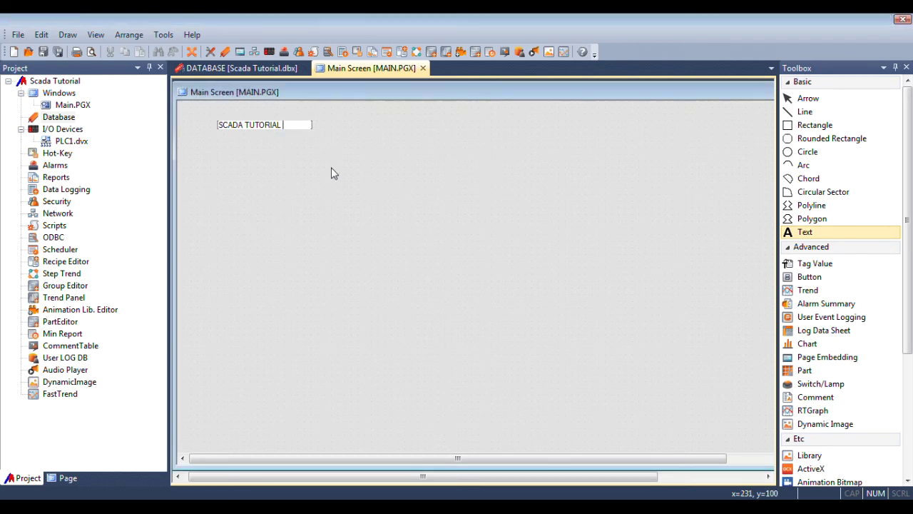
Increase the height of the "SCADA TUTORIAL" text object in its object configuration to enlarge the lettering
{"action": "left_click", "coordinate": [300, 125]}
{"action": "double_click", "coordinate": [300, 125]}
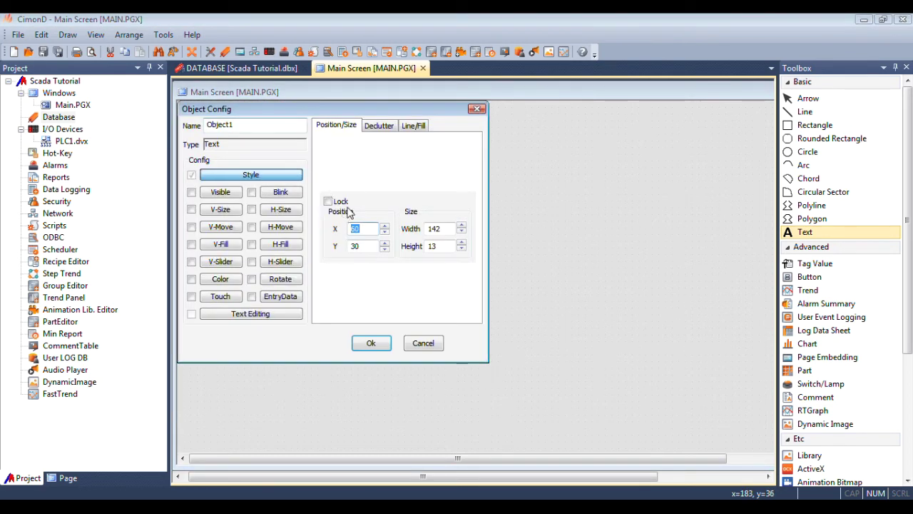
{"action": "left_click_drag", "start_coordinate": [371, 117], "coordinate": [530, 135]}
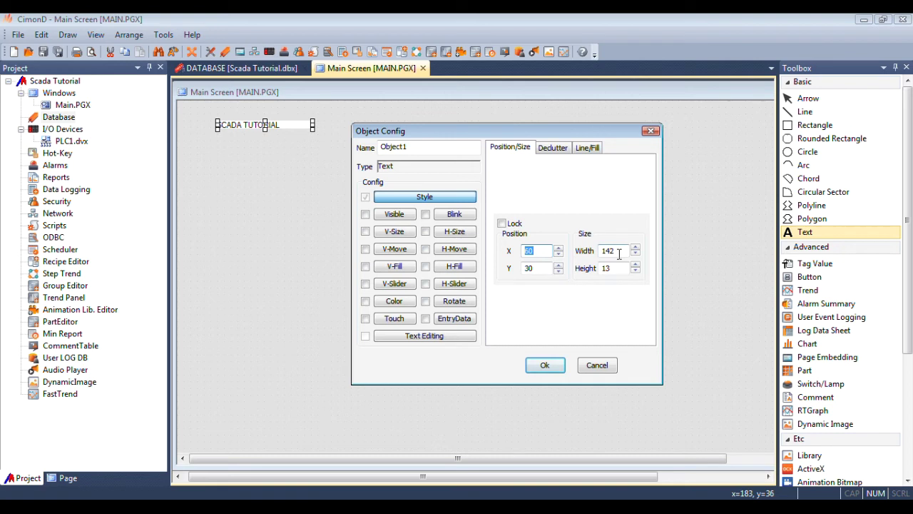
{"action": "left_click", "coordinate": [558, 147]}
{"action": "left_click", "coordinate": [591, 148]}
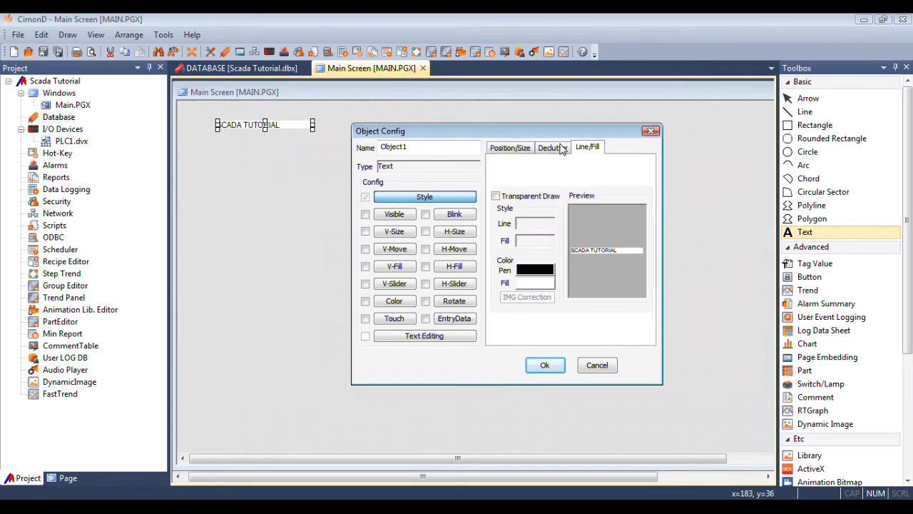
{"action": "left_click", "coordinate": [521, 149]}
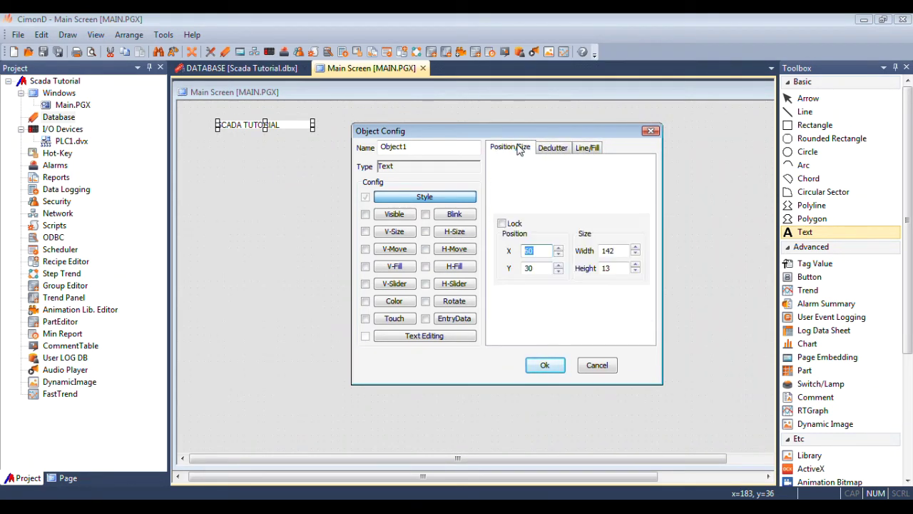
{"action": "left_click", "coordinate": [438, 336]}
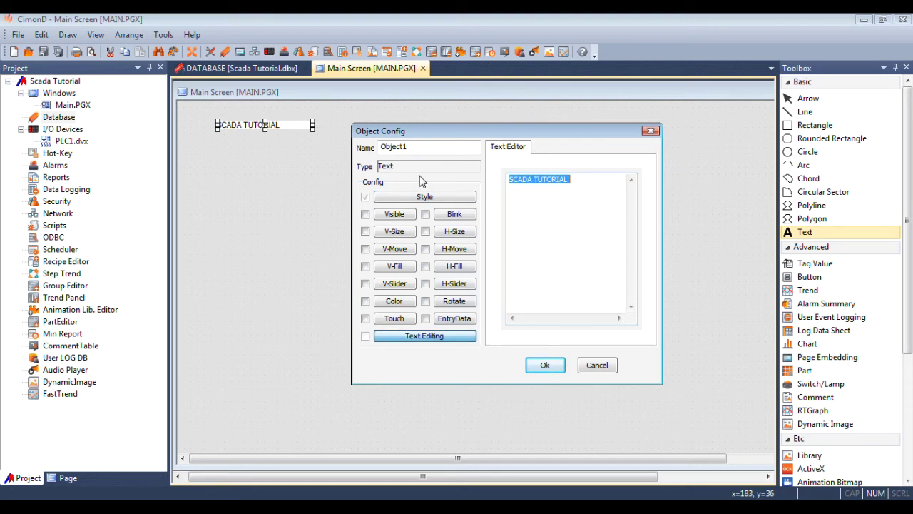
{"action": "left_click", "coordinate": [424, 198]}
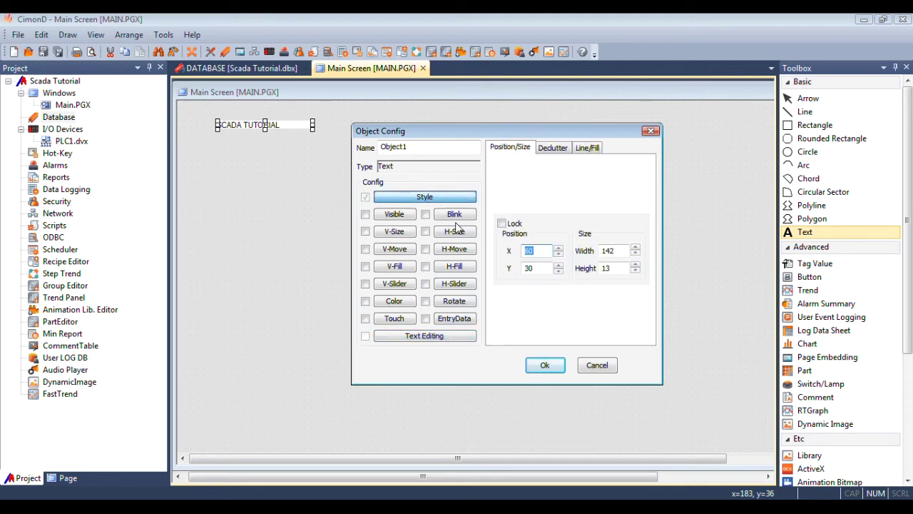
{"action": "triple_click", "coordinate": [635, 265]}
{"action": "left_click", "coordinate": [635, 265]}
{"action": "left_click", "coordinate": [544, 364]}
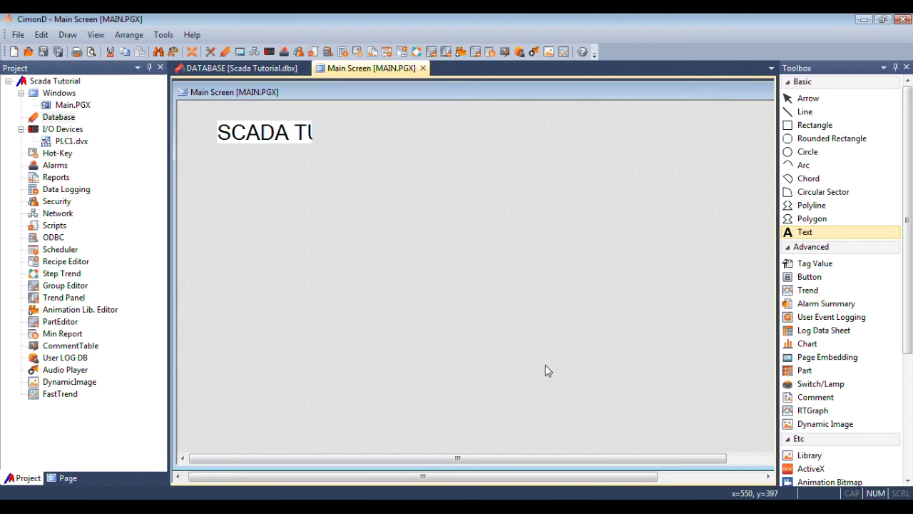
Widen the "SCADA TUTORIAL" text to fit the full title and shift it slightly toward the page's upper-left corner
{"action": "left_click_drag", "start_coordinate": [307, 142], "coordinate": [612, 144]}
{"action": "left_click", "coordinate": [374, 148]}
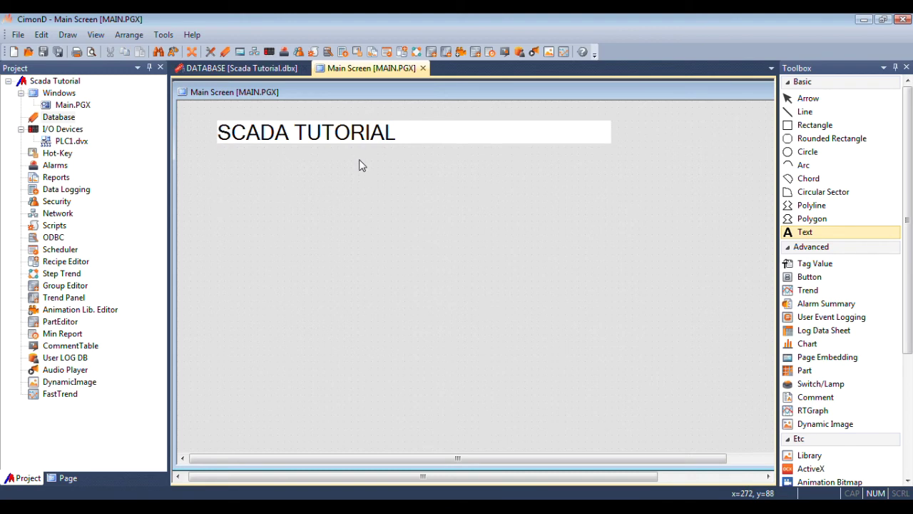
{"action": "left_click", "coordinate": [314, 135]}
{"action": "left_click", "coordinate": [288, 165]}
{"action": "left_click", "coordinate": [273, 130]}
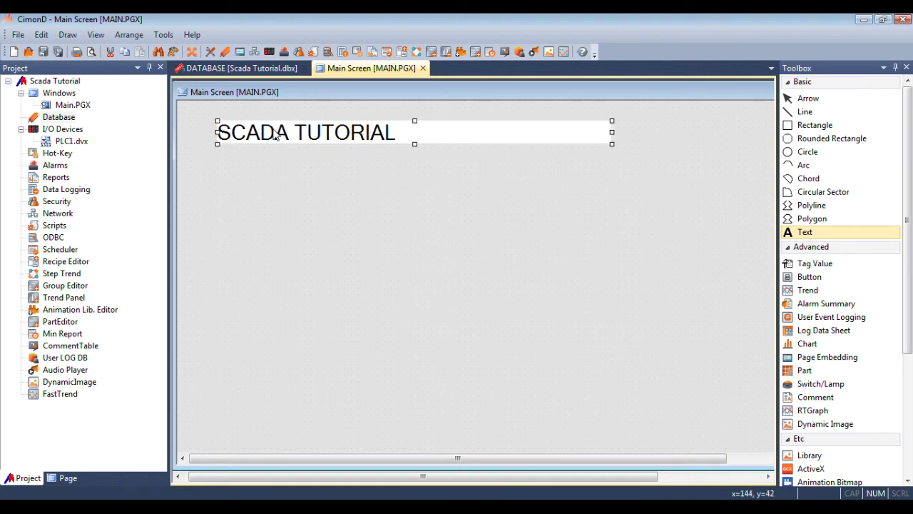
{"action": "left_click_drag", "start_coordinate": [266, 127], "coordinate": [255, 121]}
{"action": "left_click", "coordinate": [277, 176]}
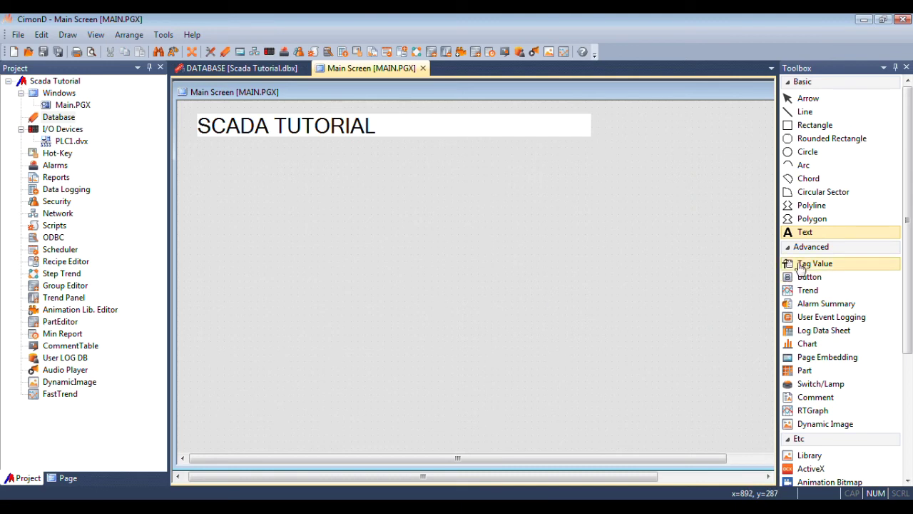
Add the text "PLC Read Value in DB20.DBW0" and position it below the left part of the title
{"action": "left_click", "coordinate": [803, 233]}
{"action": "left_click", "coordinate": [272, 203]}
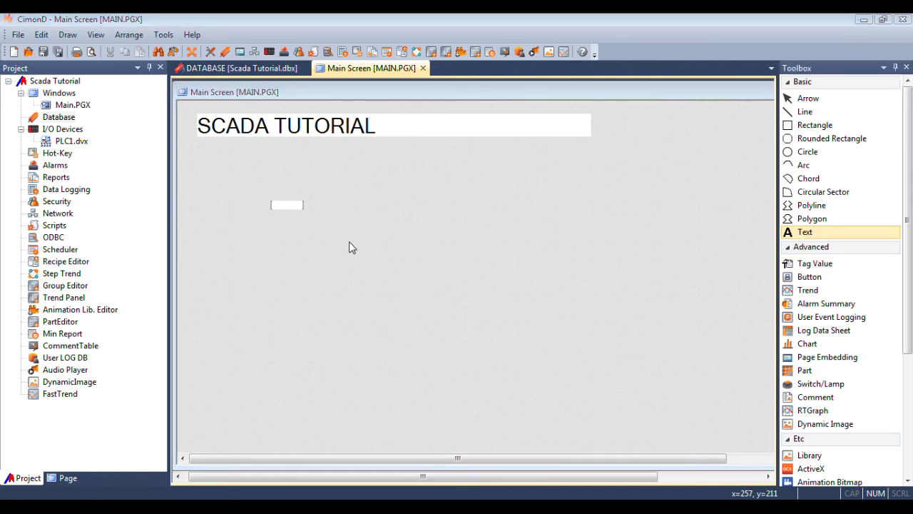
{"action": "type", "text": "PLC Read Value in FB"}
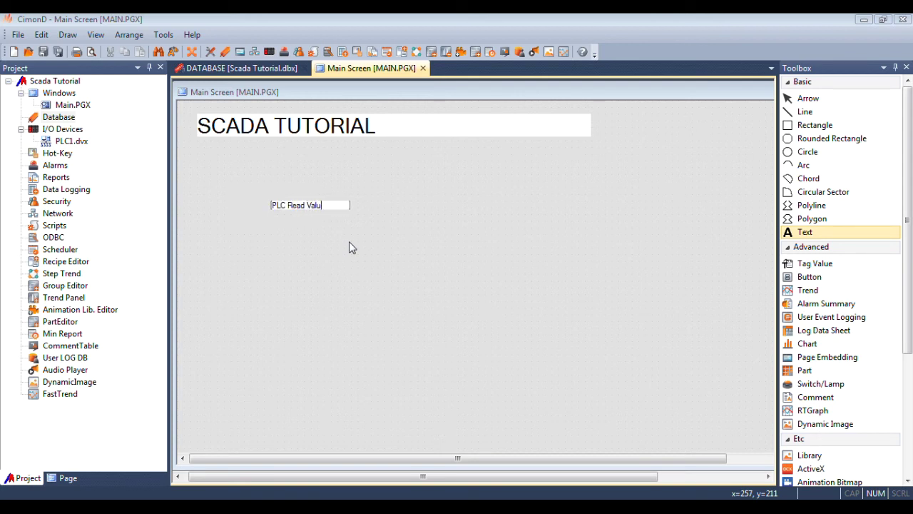
{"action": "key", "text": "BackSpace"}
{"action": "key", "text": "BackSpace"}
{"action": "type", "text": "DB20"}
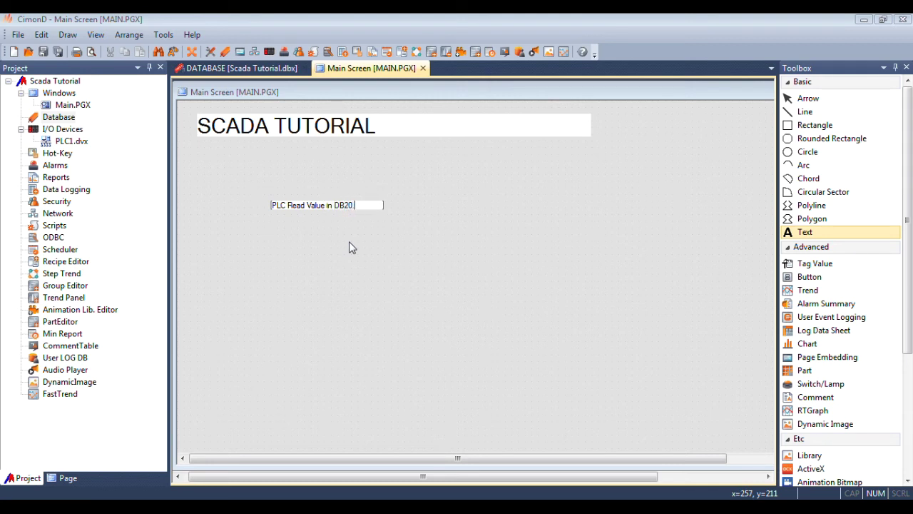
{"action": "type", "text": ".DBW0"}
{"action": "left_click", "coordinate": [348, 247]}
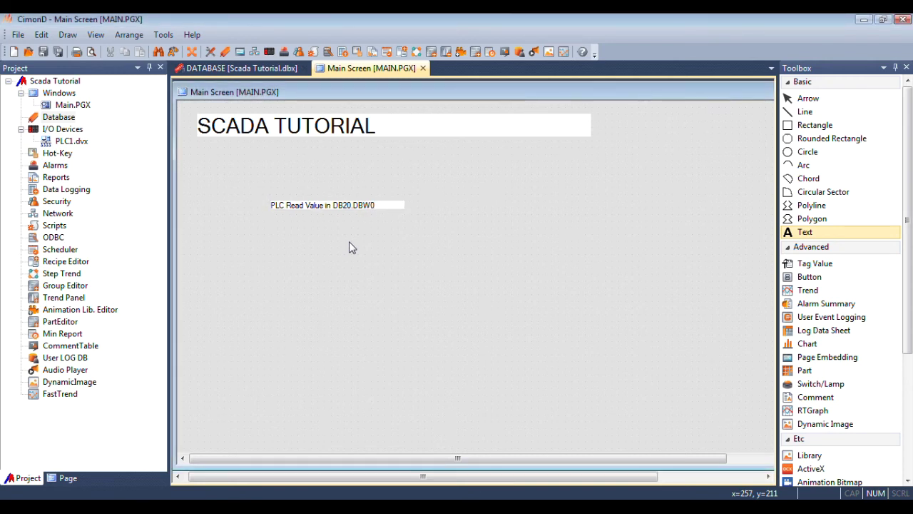
{"action": "left_click_drag", "start_coordinate": [391, 211], "coordinate": [337, 191]}
{"action": "left_click", "coordinate": [364, 204]}
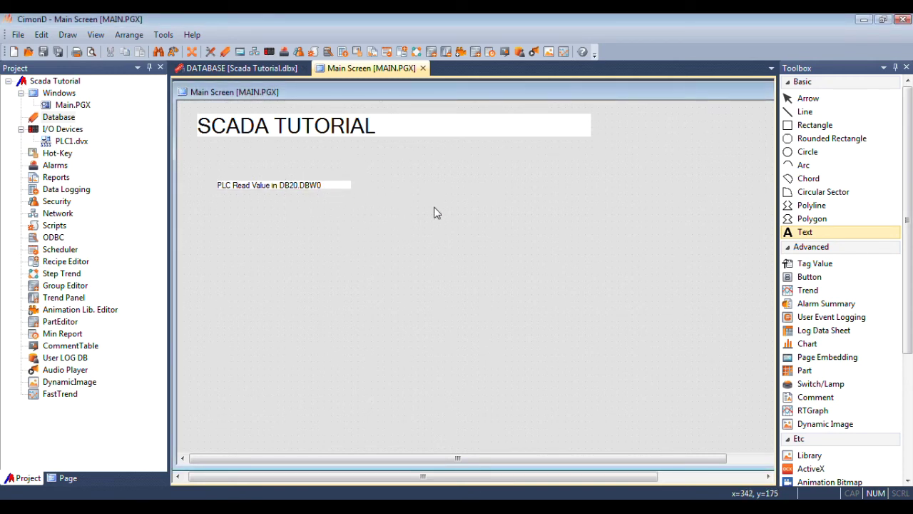
Insert a tag value object linked to TAG0 from the Scada Tutorial database, with the display format ####
{"action": "left_click", "coordinate": [817, 264]}
{"action": "left_click", "coordinate": [373, 164]}
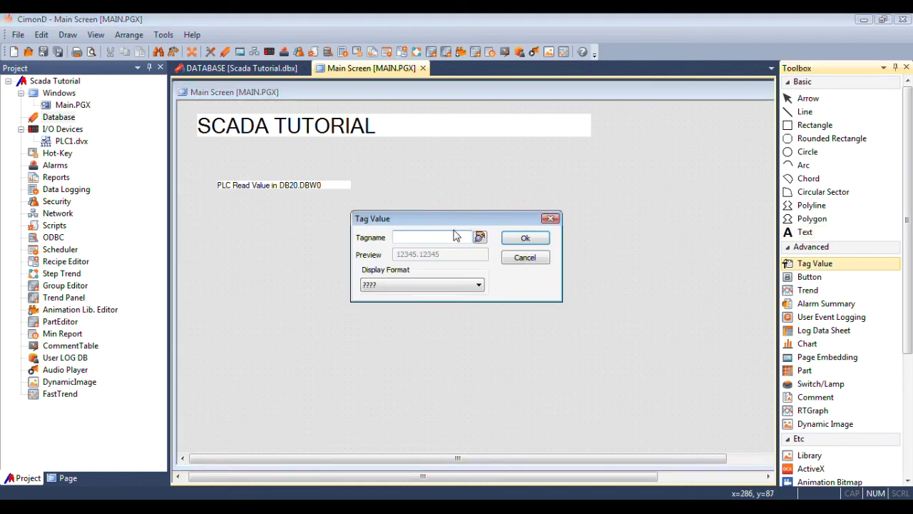
{"action": "left_click", "coordinate": [480, 236]}
{"action": "left_click", "coordinate": [289, 162]}
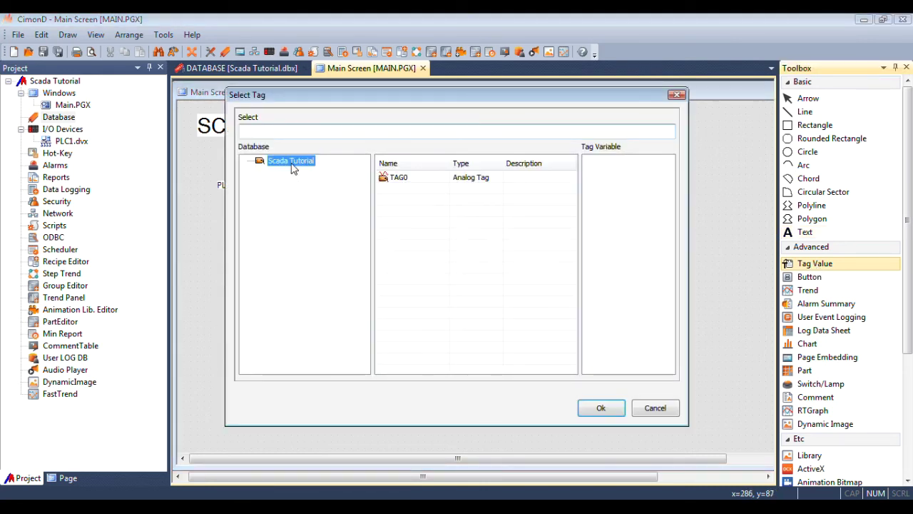
{"action": "left_click", "coordinate": [436, 180]}
{"action": "left_click", "coordinate": [591, 408]}
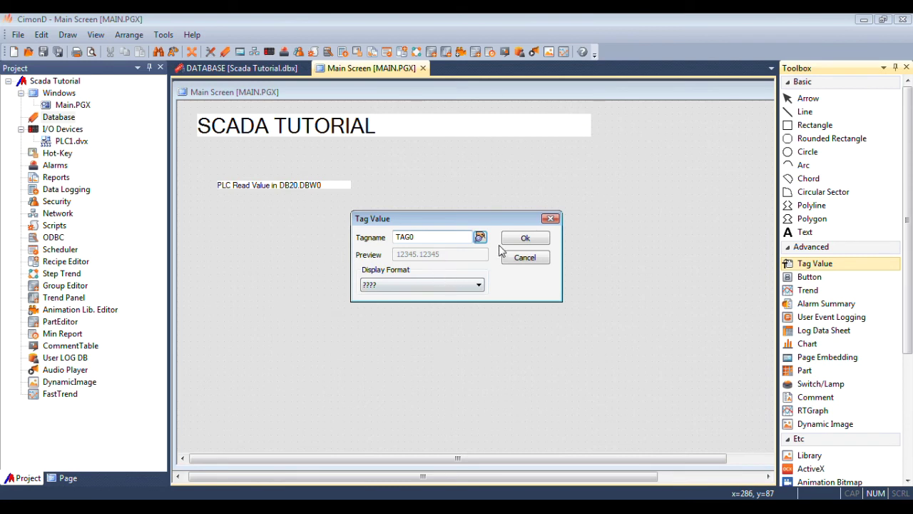
{"action": "left_click", "coordinate": [478, 285]}
{"action": "left_click", "coordinate": [399, 303]}
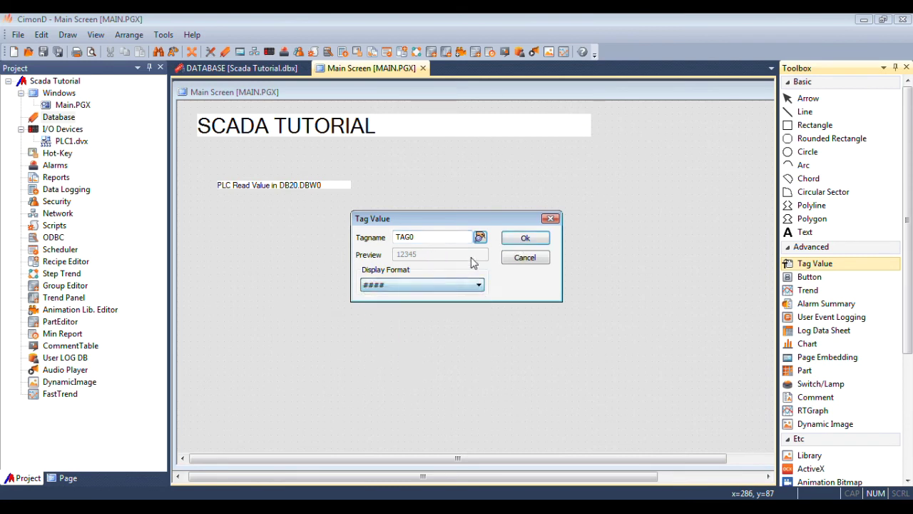
{"action": "left_click", "coordinate": [525, 244]}
Move the tag value directly to the right of the DB20.DBW0 label and set its height to 20
{"action": "left_click_drag", "start_coordinate": [394, 167], "coordinate": [384, 187]}
{"action": "double_click", "coordinate": [383, 187]}
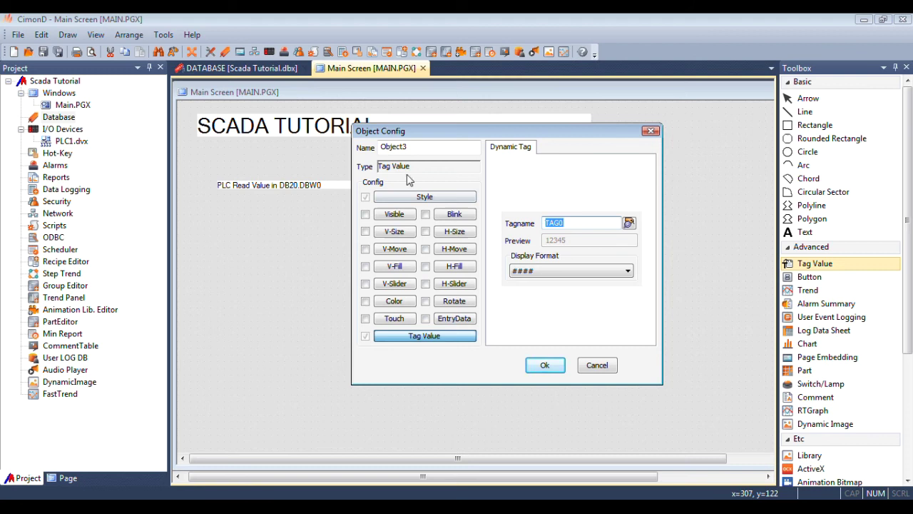
{"action": "left_click", "coordinate": [440, 206]}
{"action": "left_click", "coordinate": [635, 271]}
{"action": "type", "text": "20"}
{"action": "key", "text": "Return"}
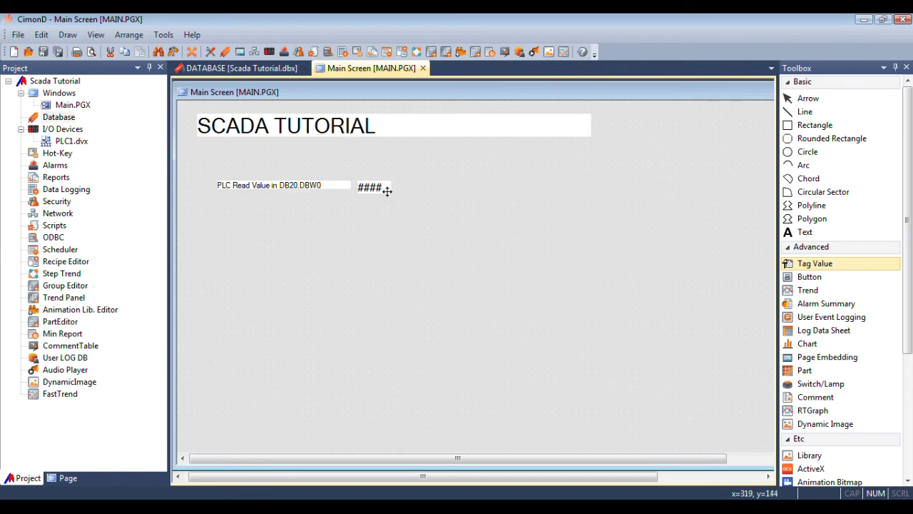
Stretch the tag value object to more than twice its width and make it taller than the neighbouring label
{"action": "left_click_drag", "start_coordinate": [391, 188], "coordinate": [447, 191]}
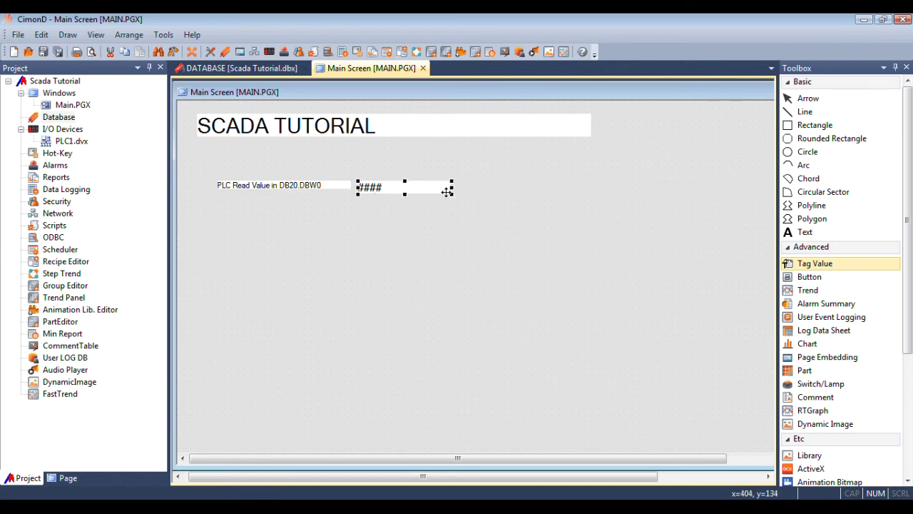
{"action": "left_click", "coordinate": [408, 204]}
{"action": "left_click", "coordinate": [401, 193]}
{"action": "mouse_move", "coordinate": [401, 200]}
{"action": "left_mouse_down"}
{"action": "mouse_move", "coordinate": [408, 213]}
{"action": "mouse_move", "coordinate": [406, 187]}
{"action": "mouse_move", "coordinate": [407, 213]}
{"action": "left_mouse_up"}
Enlarge and widen the "PLC Read Value in DB20.DBW0" label to fit its full text, moving the tag value to its right
{"action": "left_click", "coordinate": [335, 188]}
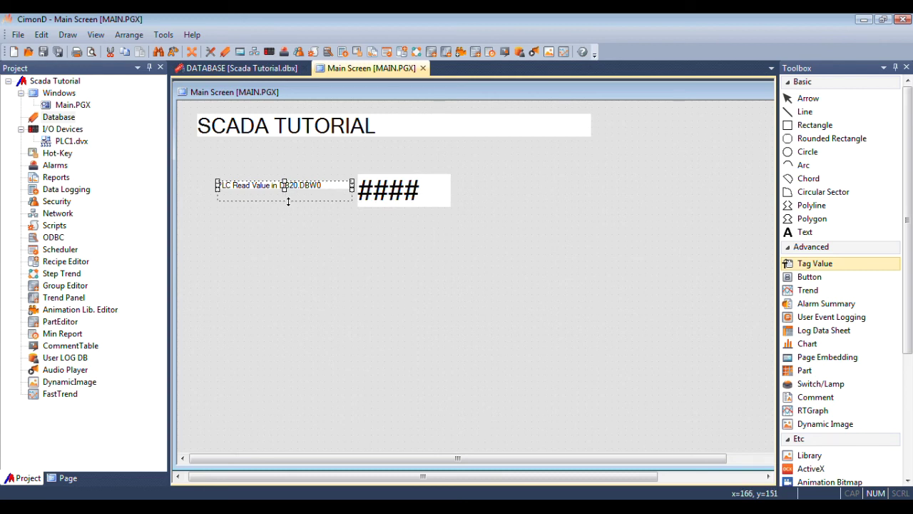
{"action": "left_click_drag", "start_coordinate": [288, 201], "coordinate": [288, 201]}
{"action": "left_click", "coordinate": [424, 197]}
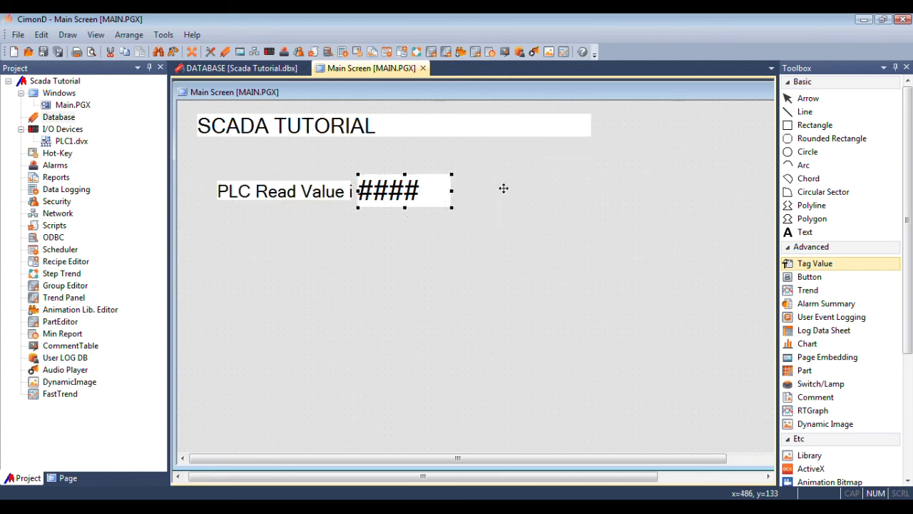
{"action": "left_click_drag", "start_coordinate": [503, 187], "coordinate": [511, 190]}
{"action": "left_click", "coordinate": [340, 192]}
{"action": "left_click_drag", "start_coordinate": [430, 193], "coordinate": [537, 194]}
{"action": "left_click", "coordinate": [482, 205]}
{"action": "left_click", "coordinate": [428, 194]}
{"action": "left_click_drag", "start_coordinate": [472, 192], "coordinate": [478, 192]}
{"action": "left_click", "coordinate": [478, 232]}
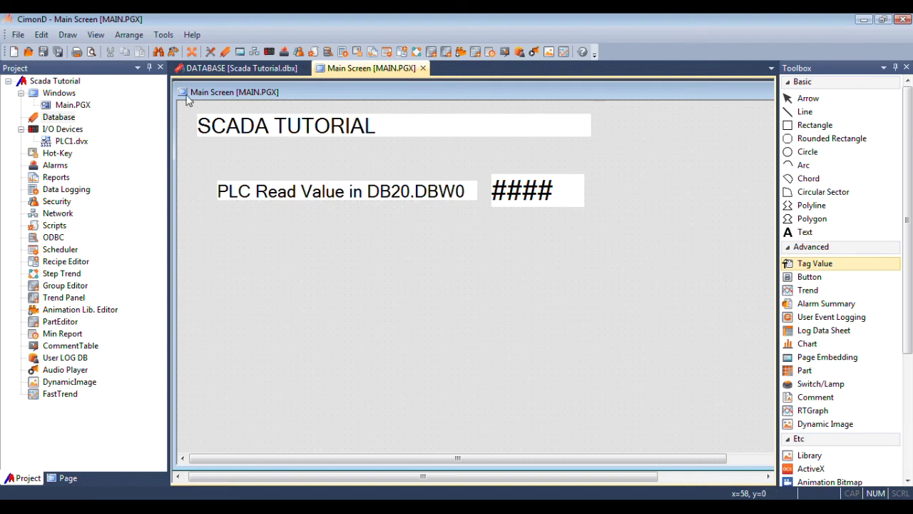
Save all project changes and choose the main page as the starting page in the CimonX configuration
{"action": "left_click", "coordinate": [57, 52]}
{"action": "left_click", "coordinate": [211, 52]}
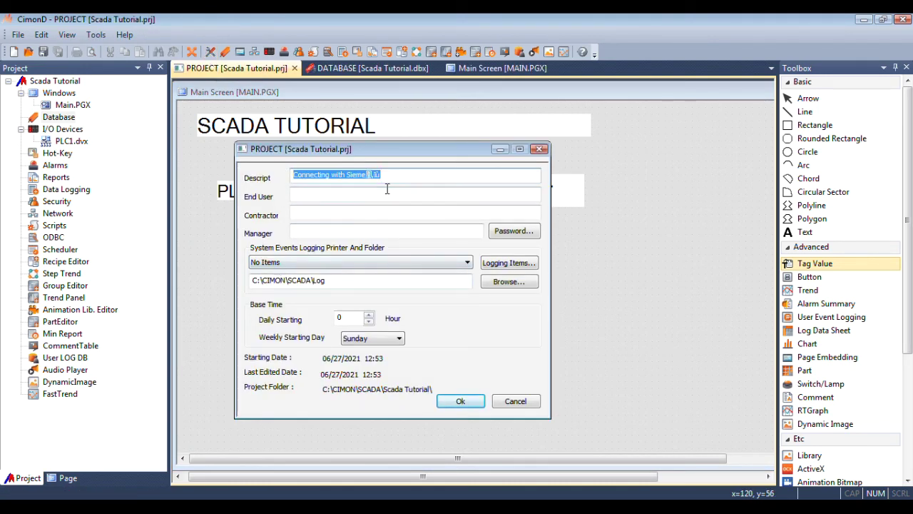
{"action": "left_click", "coordinate": [460, 401]}
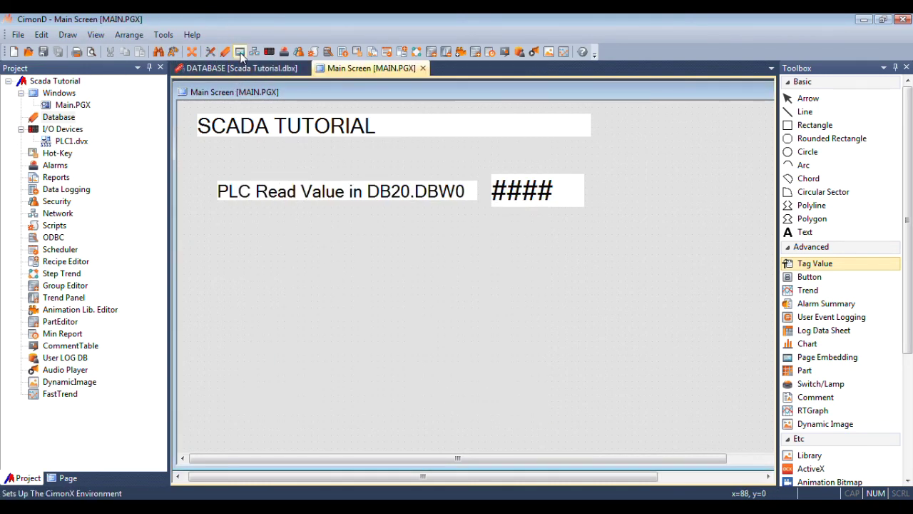
{"action": "left_click", "coordinate": [240, 52]}
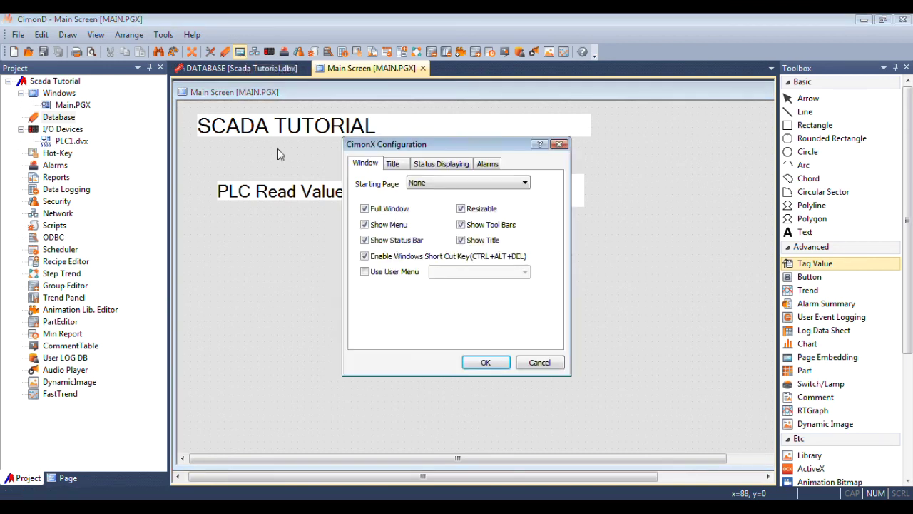
{"action": "left_click", "coordinate": [430, 183]}
{"action": "left_click", "coordinate": [431, 203]}
{"action": "left_click", "coordinate": [491, 363]}
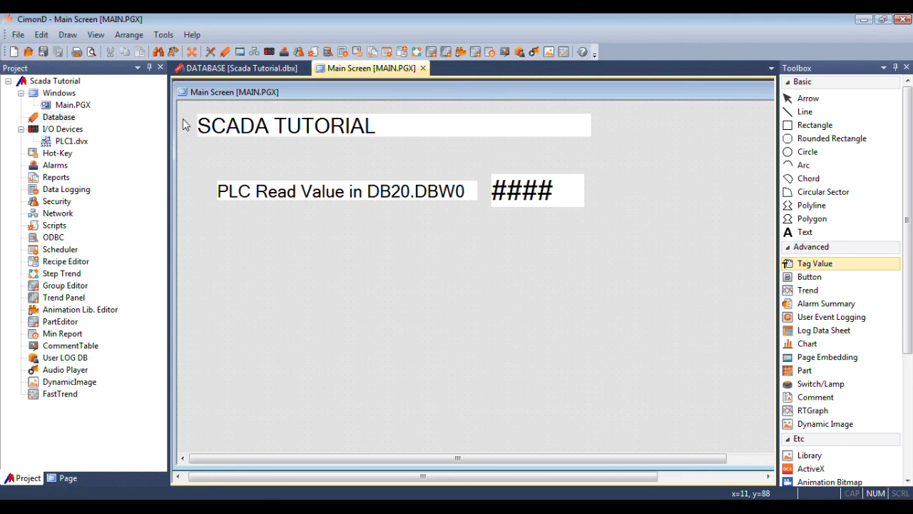
Run the project in the CimonX runtime in demo mode and examine PLC1's station addresses and communication status
{"action": "left_click", "coordinate": [191, 52]}
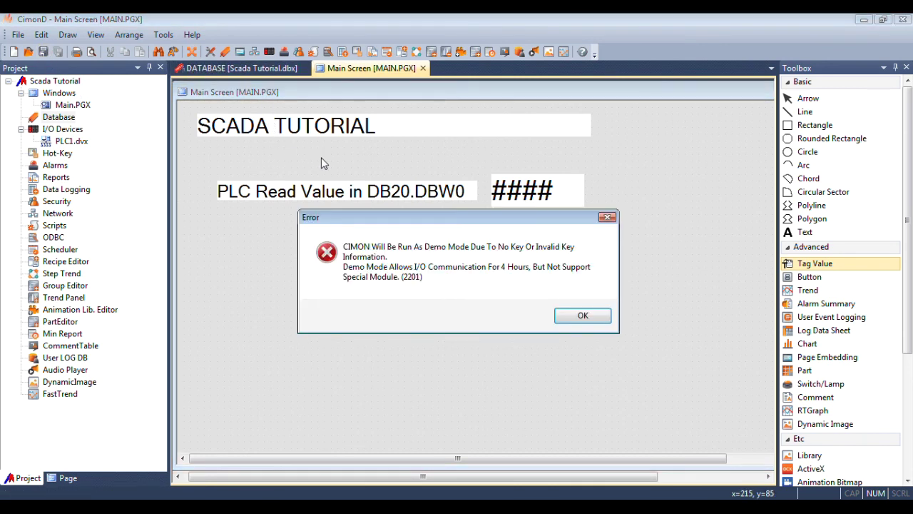
{"action": "left_click", "coordinate": [582, 315]}
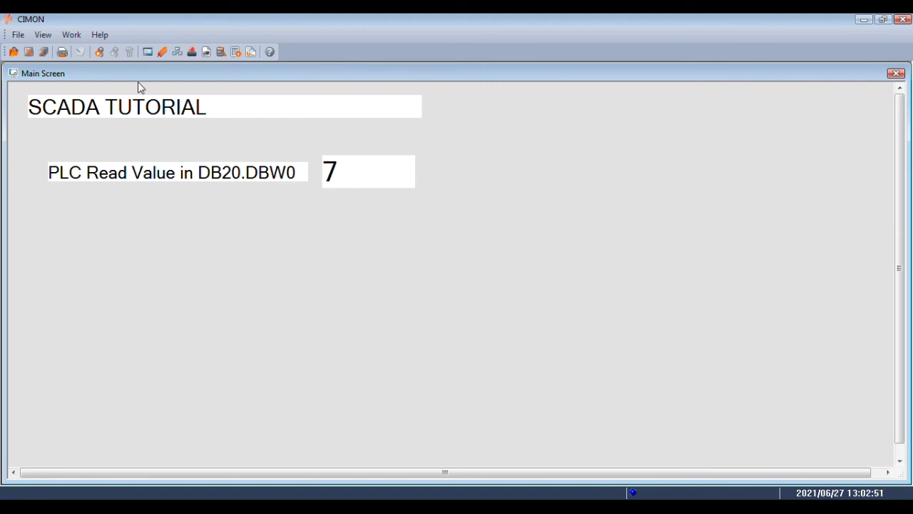
{"action": "left_click", "coordinate": [177, 53]}
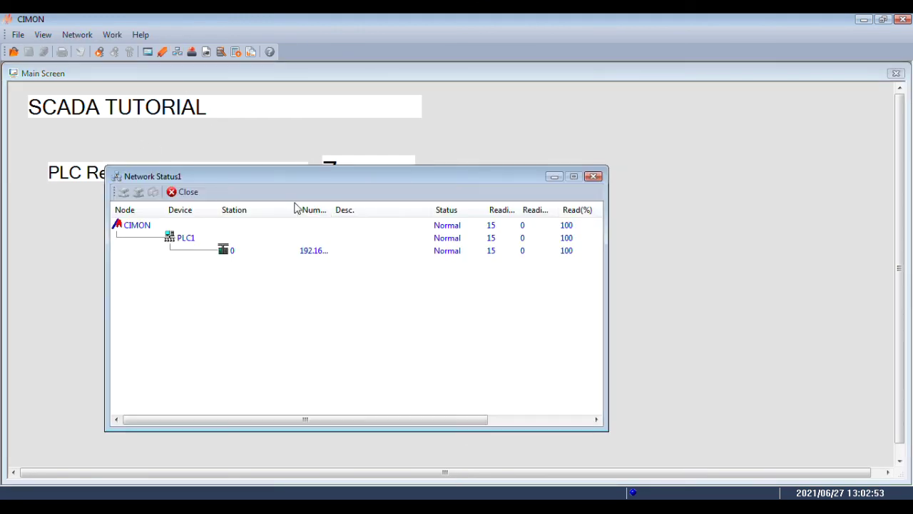
{"action": "left_click_drag", "start_coordinate": [307, 185], "coordinate": [462, 226]}
{"action": "left_click_drag", "start_coordinate": [486, 258], "coordinate": [597, 259]}
{"action": "left_click", "coordinate": [484, 302]}
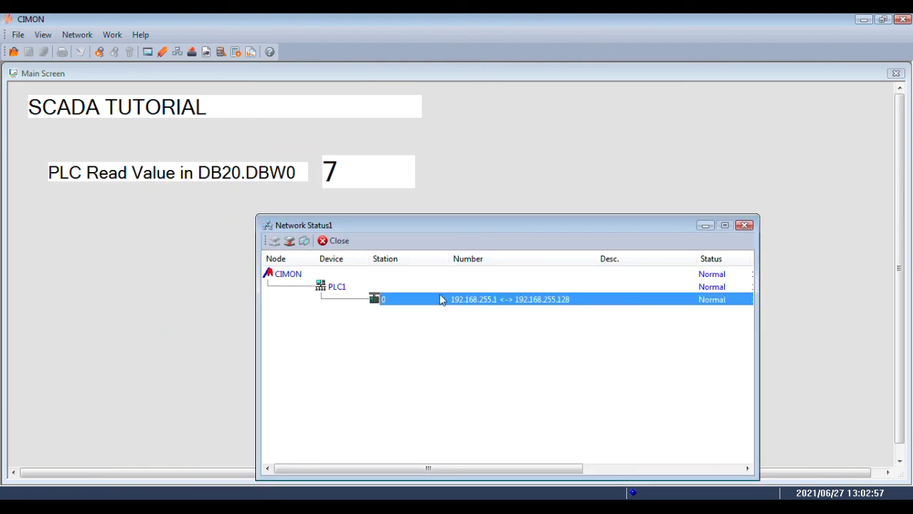
{"action": "left_click", "coordinate": [744, 225]}
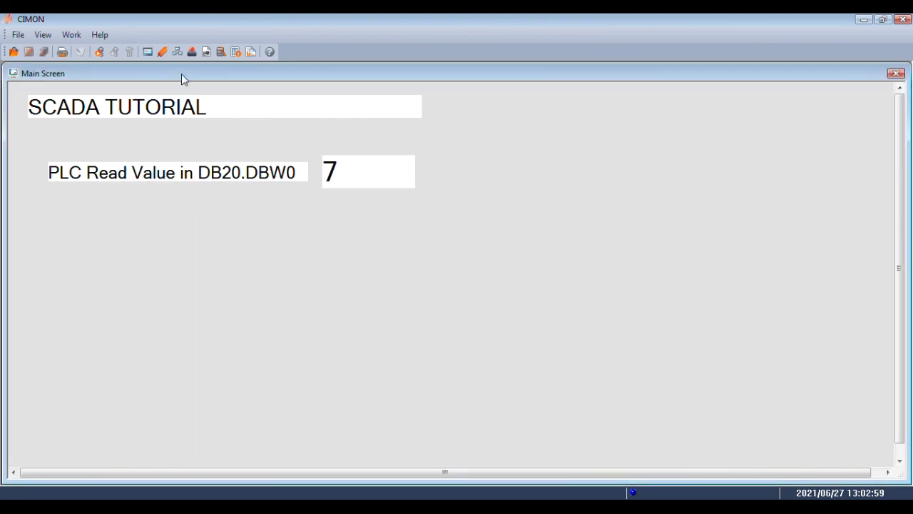
Examine the project's tags in the runtime's database window
{"action": "left_click", "coordinate": [162, 52]}
{"action": "left_click_drag", "start_coordinate": [365, 123], "coordinate": [546, 220]}
{"action": "left_click", "coordinate": [473, 271]}
{"action": "left_click", "coordinate": [350, 236]}
Exit the CimonX runtime and save the project in the CimonD editor
{"action": "left_click", "coordinate": [902, 19]}
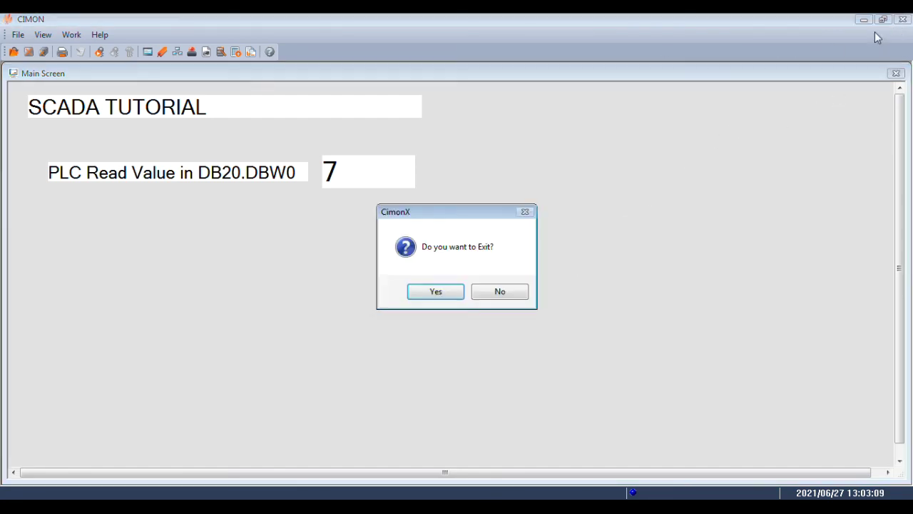
{"action": "left_click", "coordinate": [436, 292]}
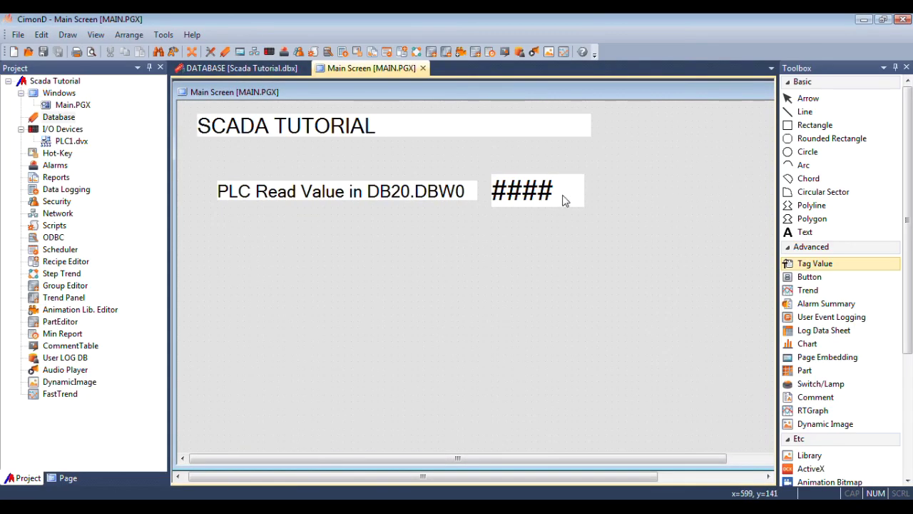
{"action": "left_click", "coordinate": [43, 51]}
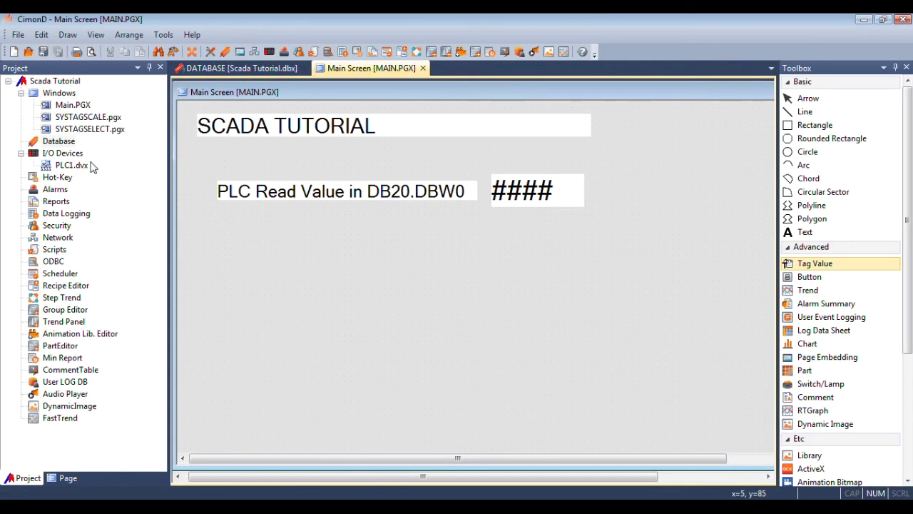
Switch to Sticky Notes, add a new note and place it below the existing "Database" note over the page
{"action": "key", "text": "alt+Tab"}
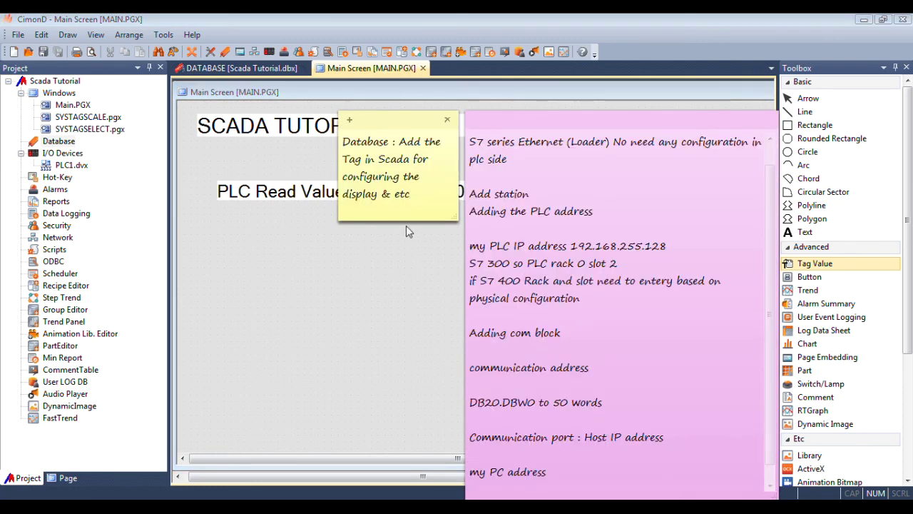
{"action": "left_click", "coordinate": [350, 119]}
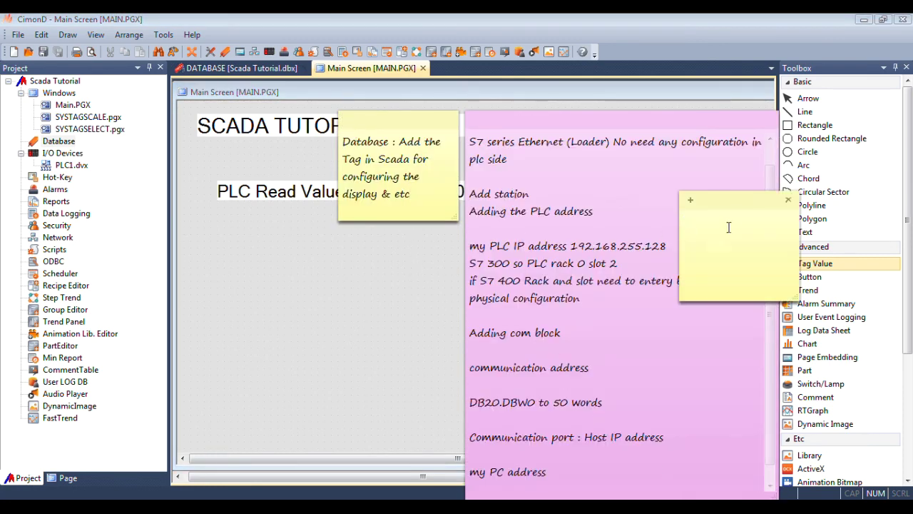
{"action": "left_click_drag", "start_coordinate": [735, 201], "coordinate": [327, 259]}
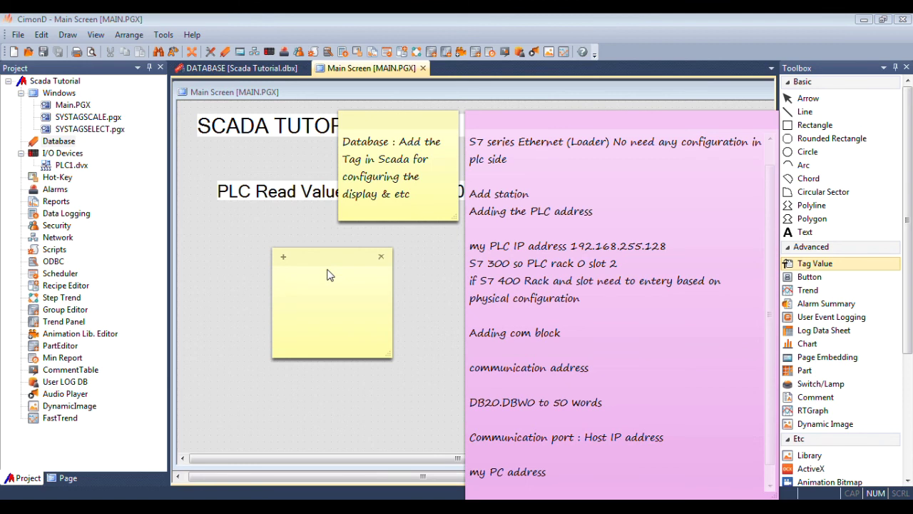